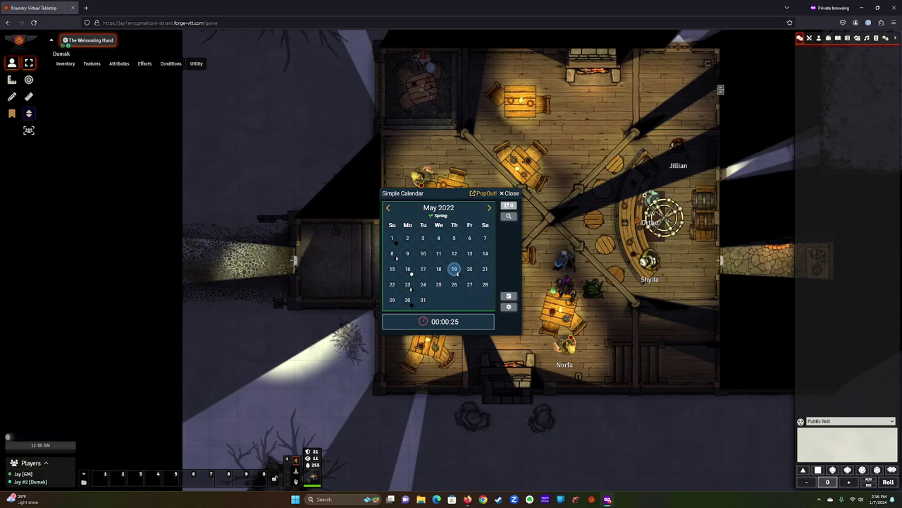
Close the Simple Calendar window to reveal the whole tavern map and its tokens
click(511, 193)
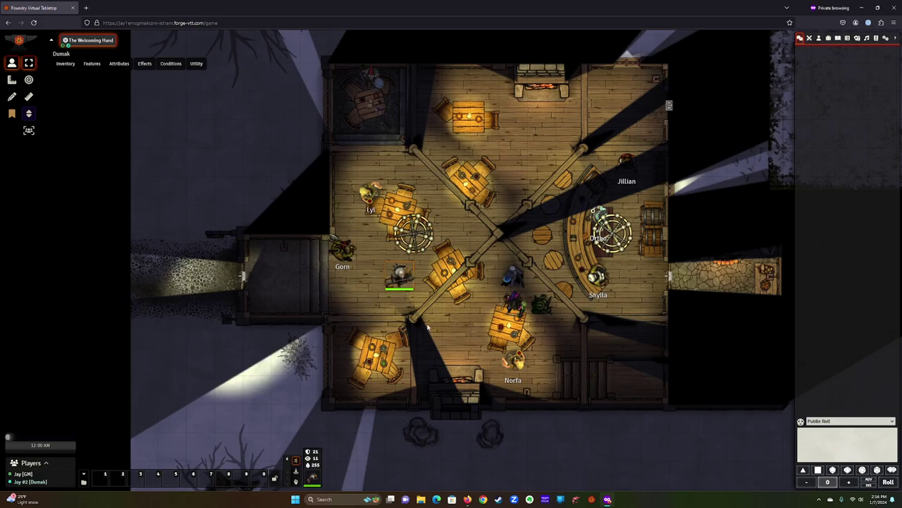
Zoom in and out over the tavern's west side, then show Dumak's AC and HP on his token
scroll(428, 327, up, 5)
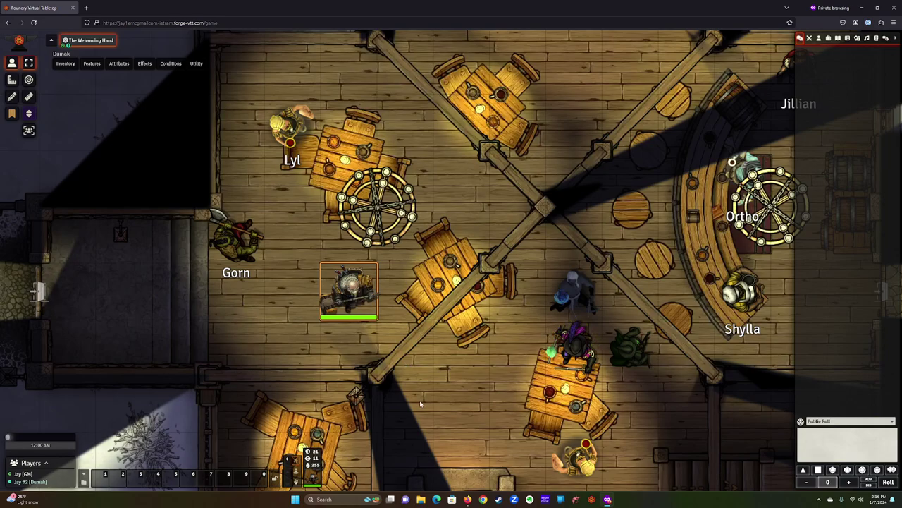
scroll(420, 404, down, 1)
scroll(420, 404, down, 1)
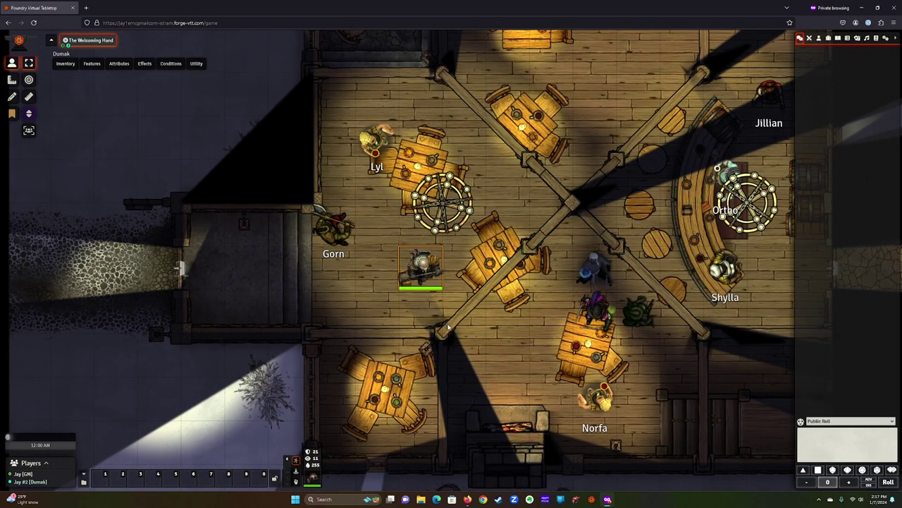
mouse_move(412, 275)
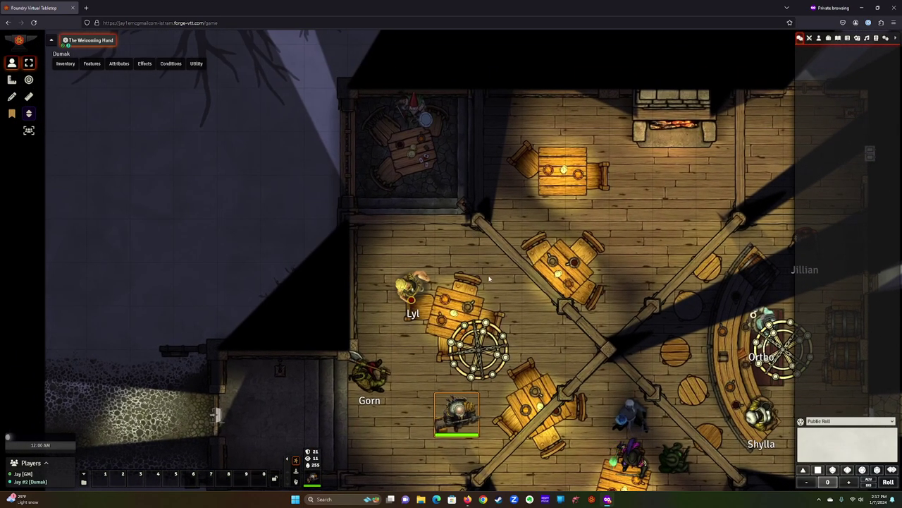
Walk Dumak's token up beside Lyl, into the upper room, then back down beside Gorn
mouse_move(458, 414)
key(Up)
key(Up)
key(Up)
key(Left)
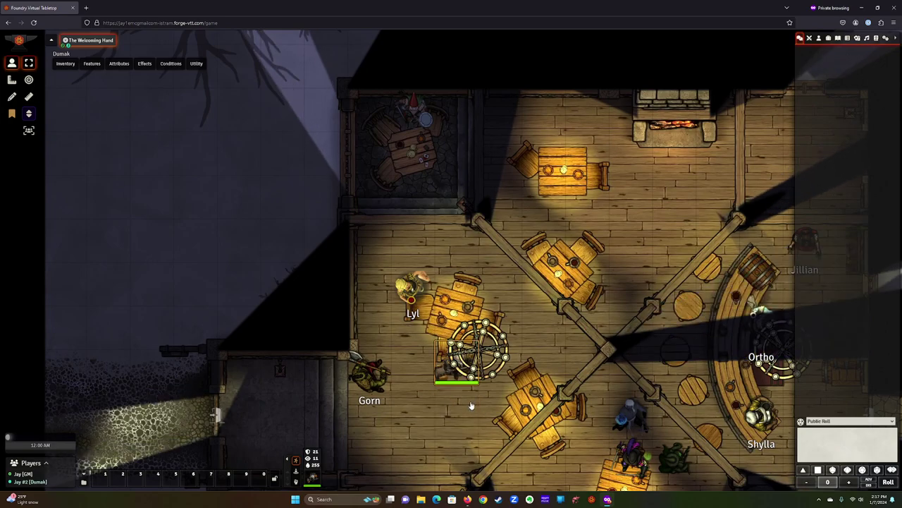
key(Down)
key(Right)
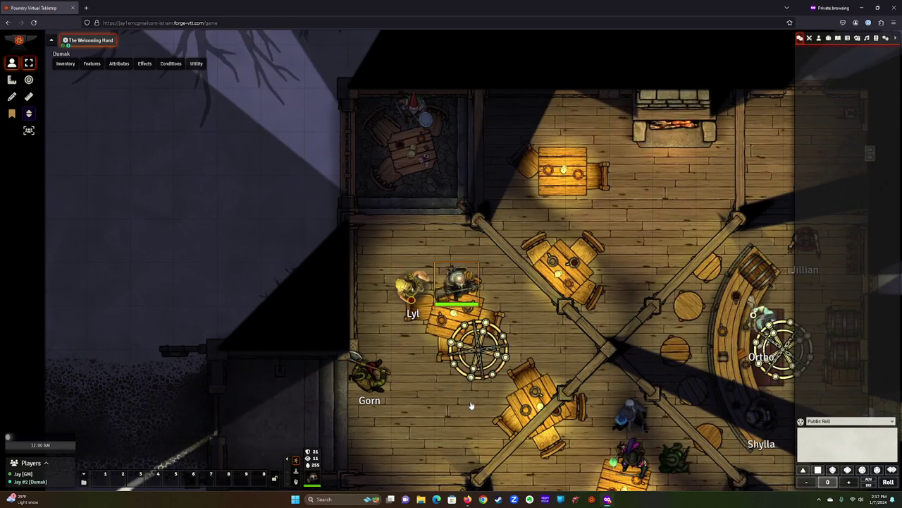
key(Up)
key(Up)
key(Up)
key(Left)
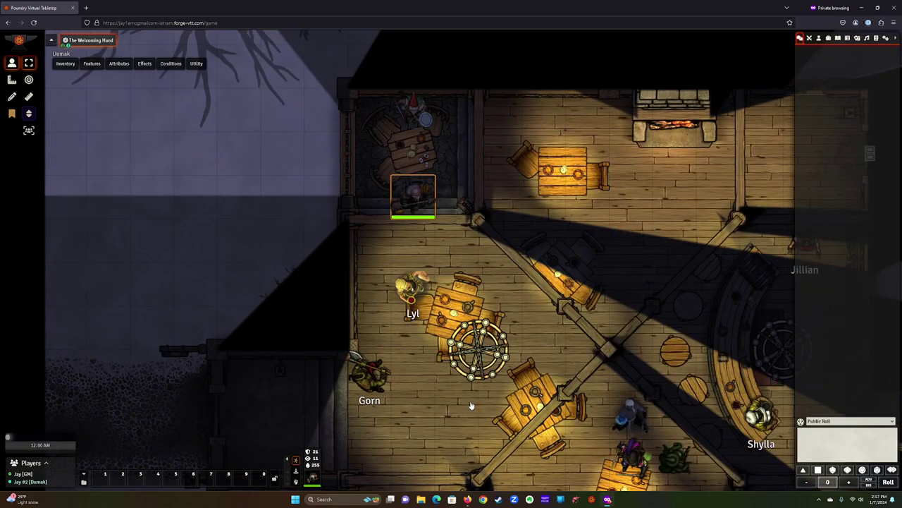
key(Down)
key(Down)
key(Down)
key(Down)
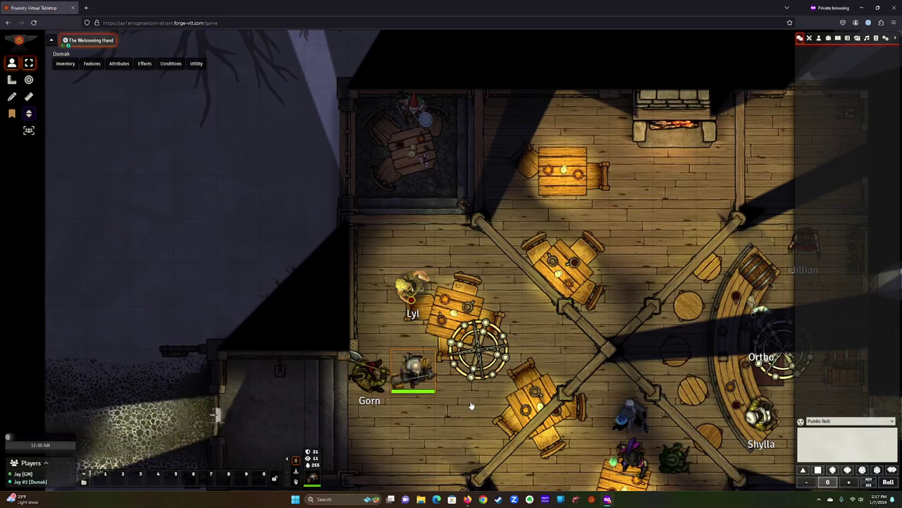
Step Dumak's token down, into the side room and back, ending just southeast of Gorn
scroll(536, 344, down, 1)
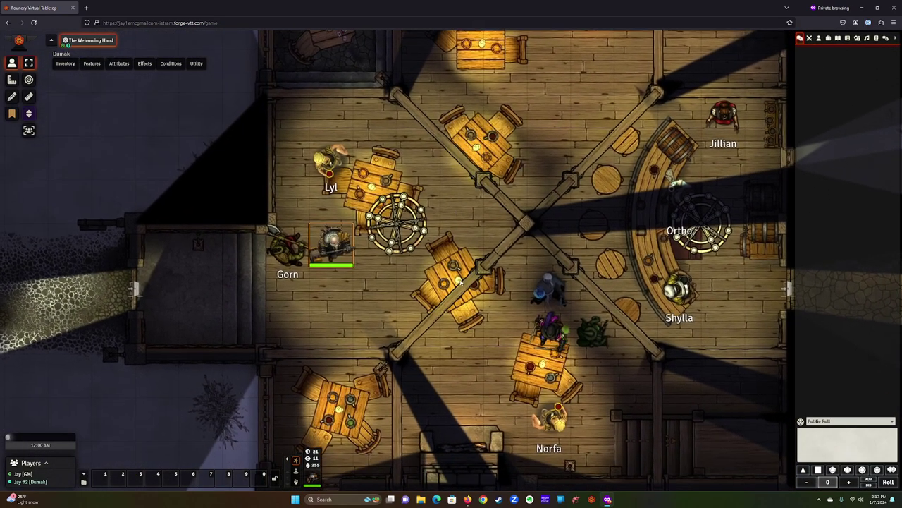
scroll(520, 285, up, 1)
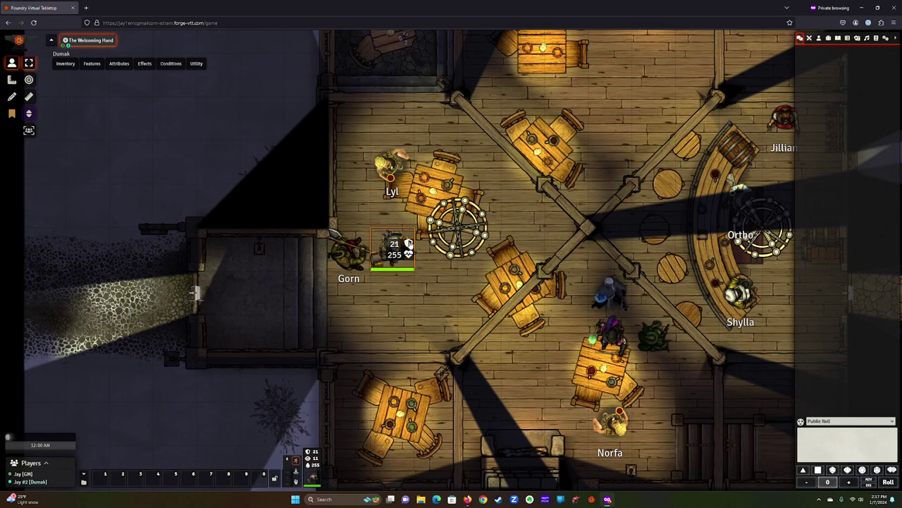
key(Down)
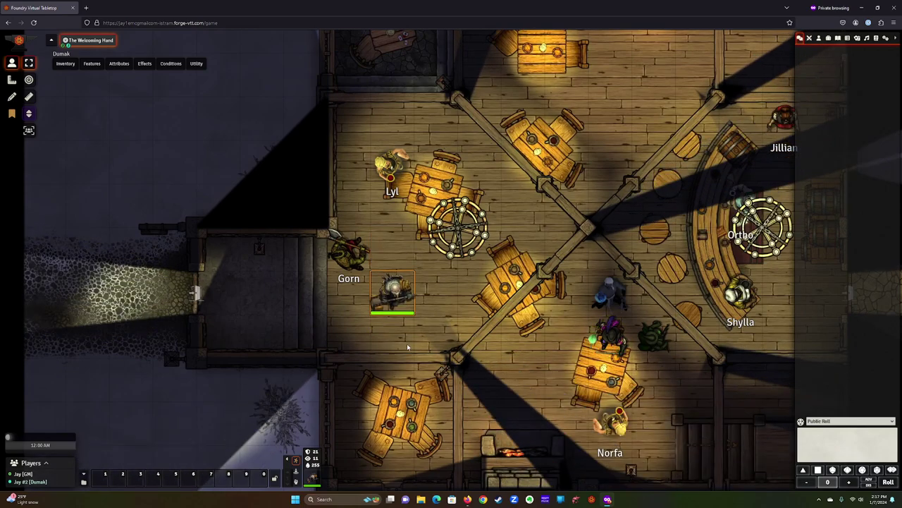
mouse_move(391, 303)
key(Left)
key(Left)
key(Left)
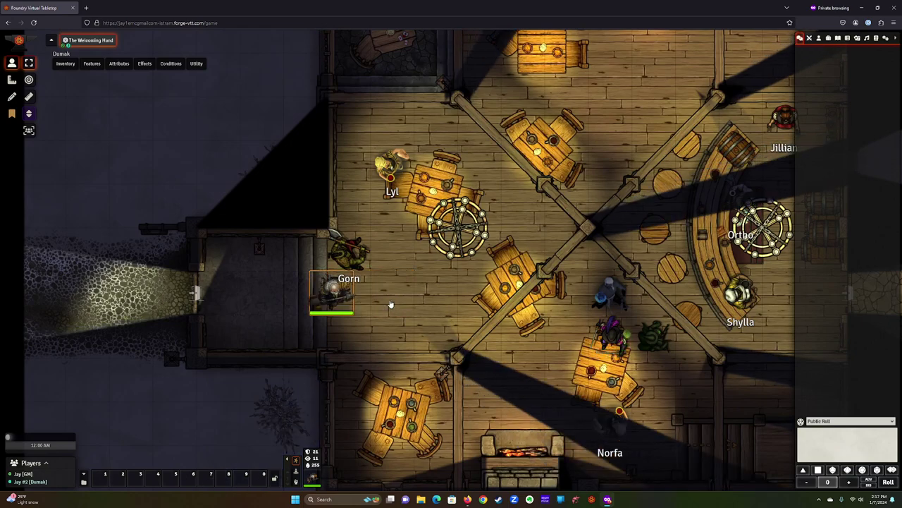
key(Right)
key(Right)
key(Right)
key(Right)
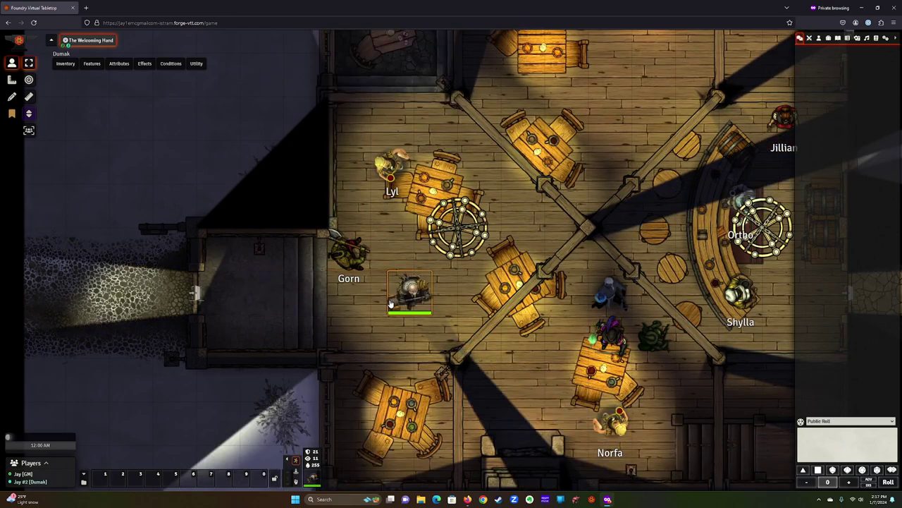
key(Up)
key(Down)
key(Down)
key(Up)
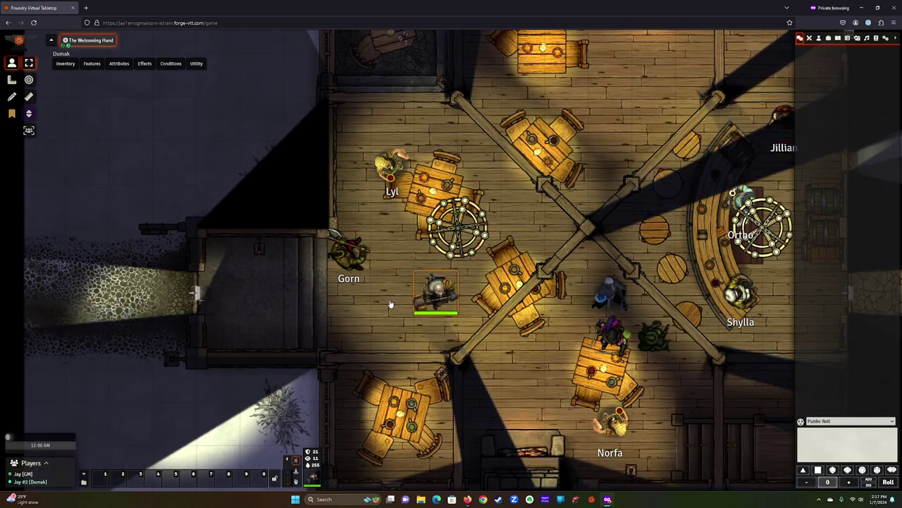
key(Left)
key(Right)
key(Down)
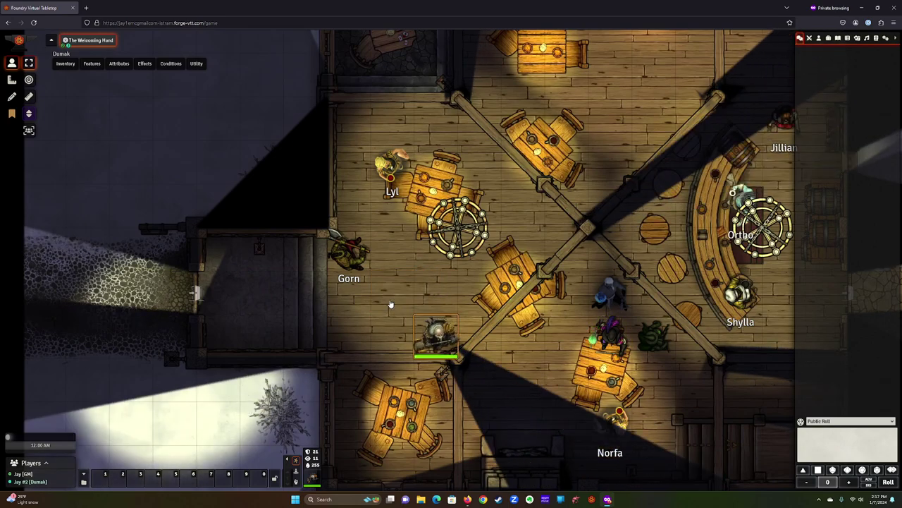
Drag Dumak's token 10 ft, then 45 ft to the western doorway, and 20 ft back beside Gorn
drag(429, 329, 592, 170)
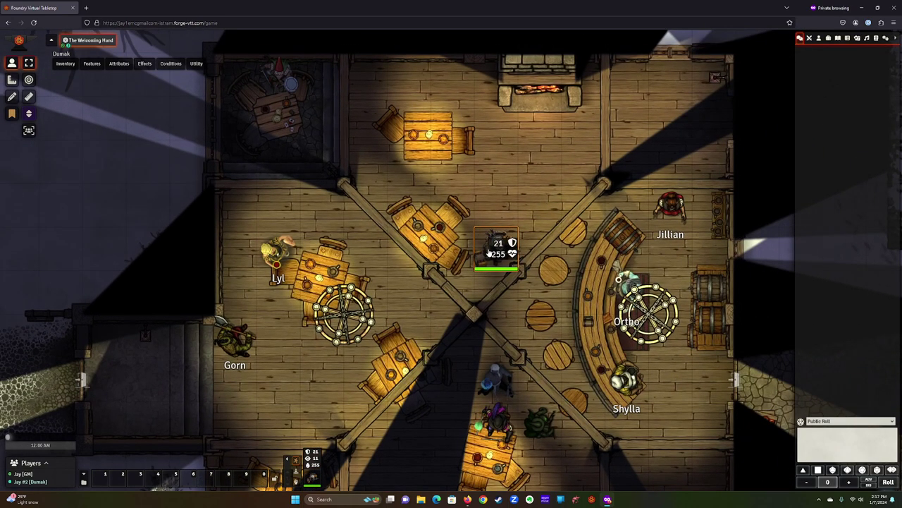
drag(497, 248, 161, 398)
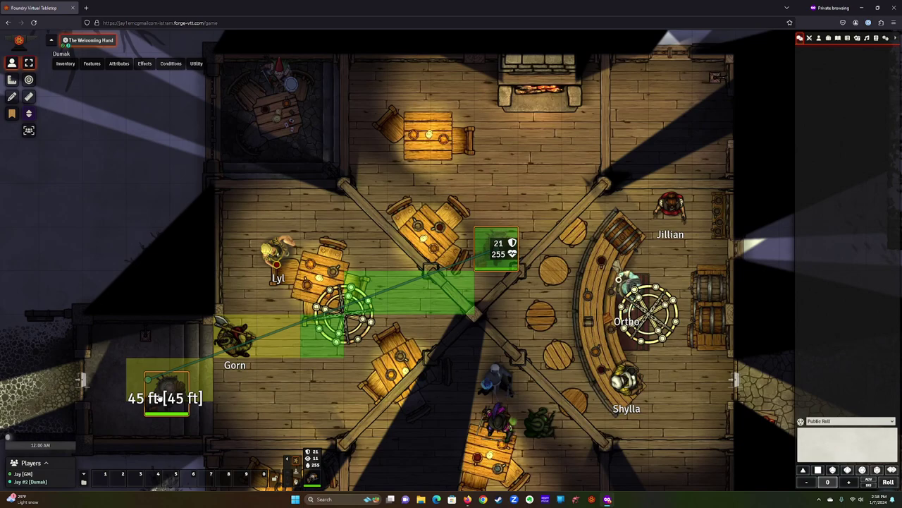
drag(161, 398, 158, 398)
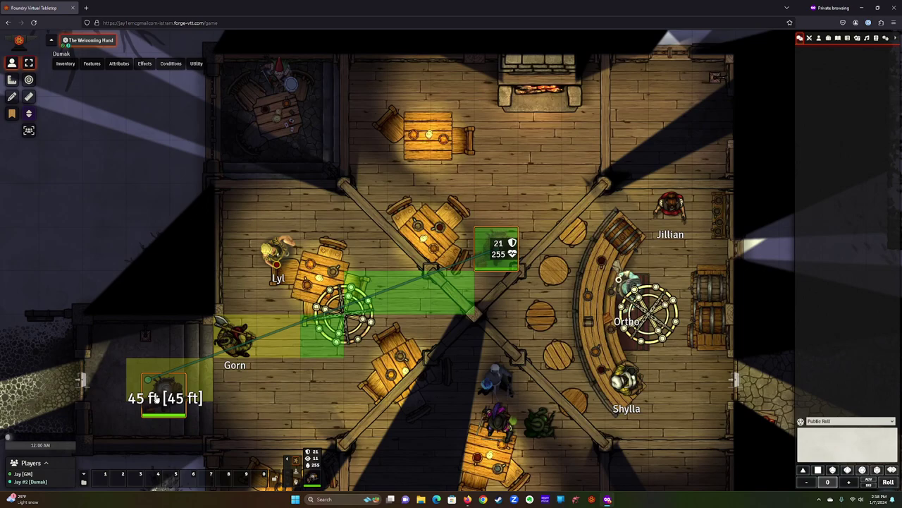
drag(157, 398, 104, 397)
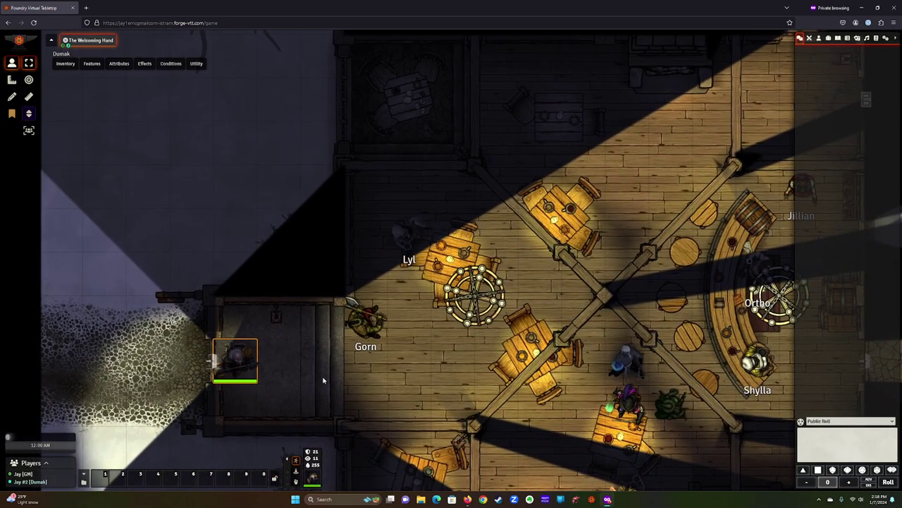
drag(234, 362, 426, 372)
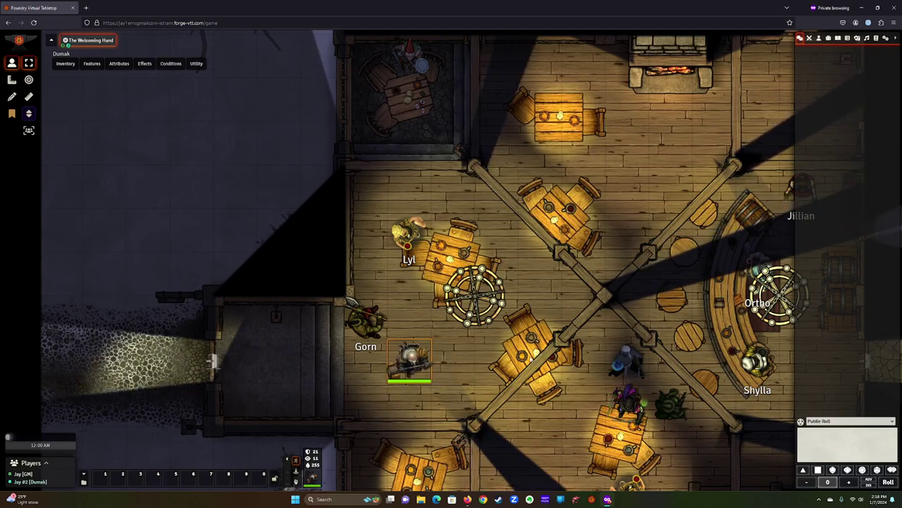
drag(551, 337, 463, 313)
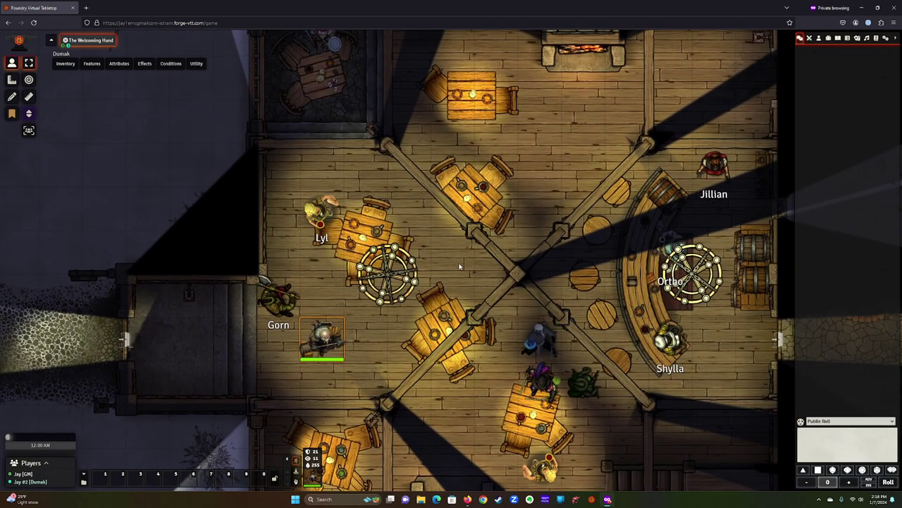
Zoom and pan the tavern map to centre the view on Gorn
scroll(459, 266, down, 5)
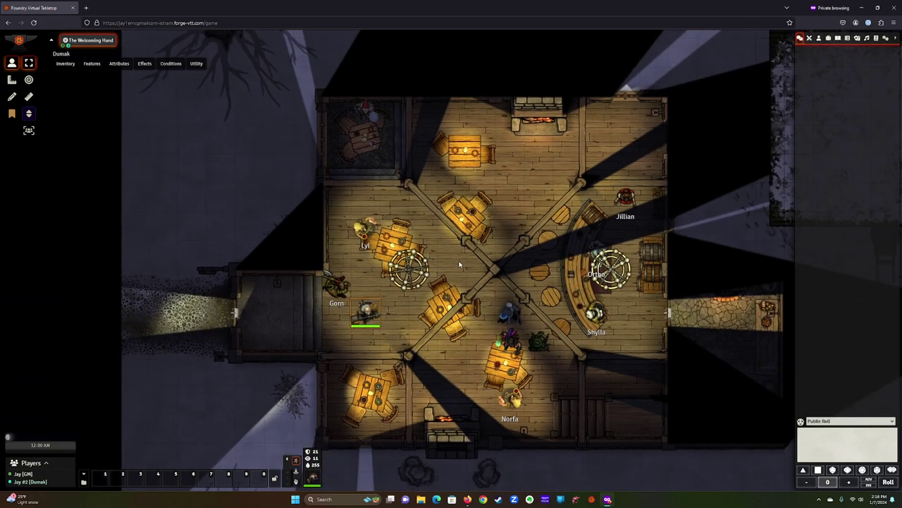
scroll(459, 264, down, 4)
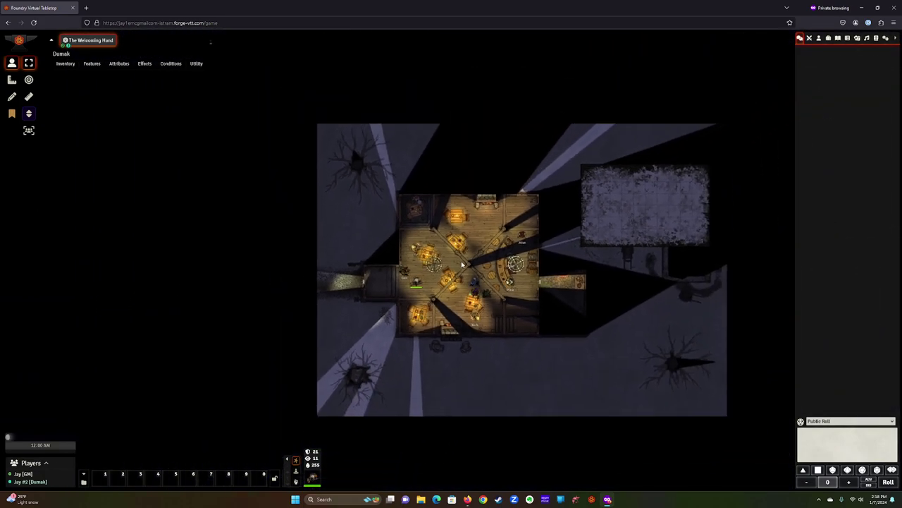
scroll(462, 265, up, 8)
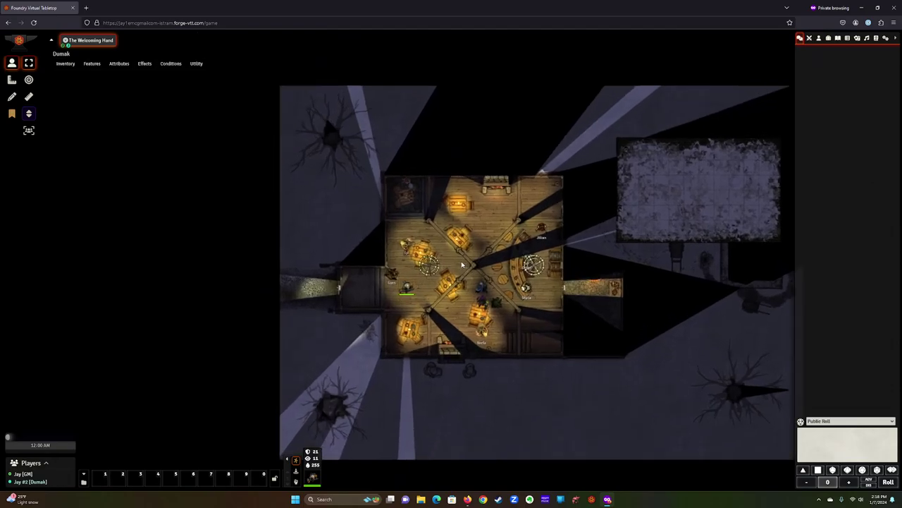
scroll(462, 264, up, 8)
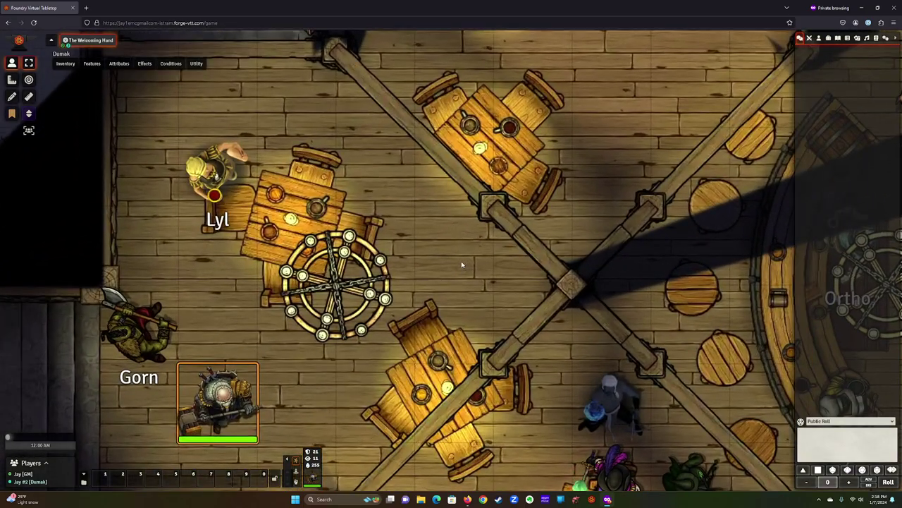
drag(462, 262, 533, 217)
key(Down)
key(Left)
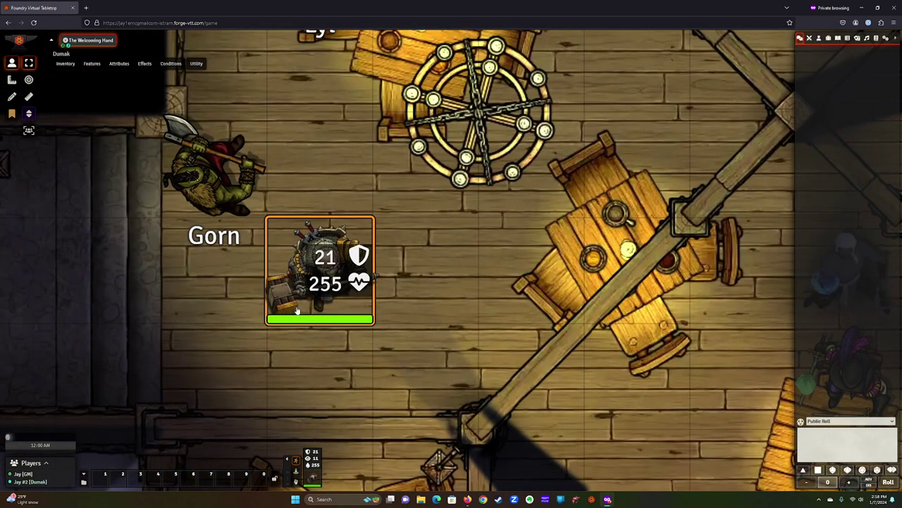
scroll(287, 305, down, 5)
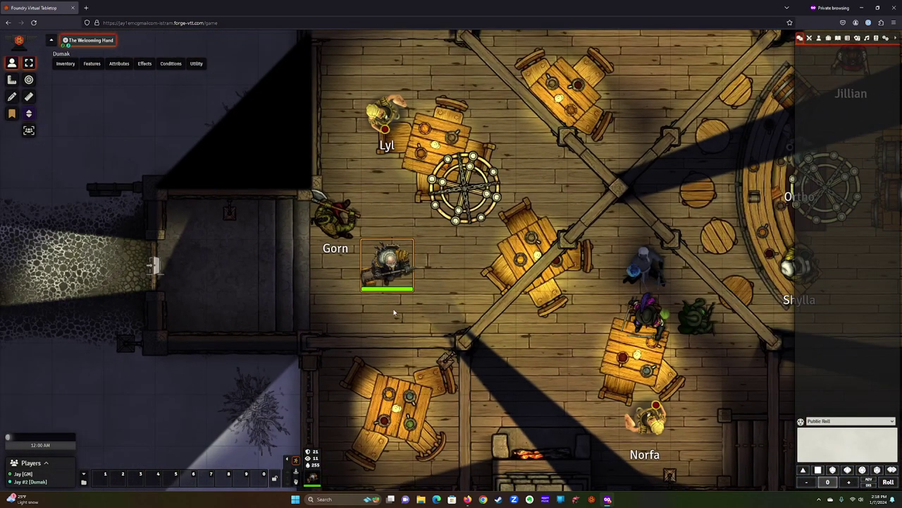
Pan between Jillian, Ortho, Shylla and Norfa and Lyl and Gorn, ending on the bar
key(Up)
key(Right)
key(Right)
key(Left)
key(Left)
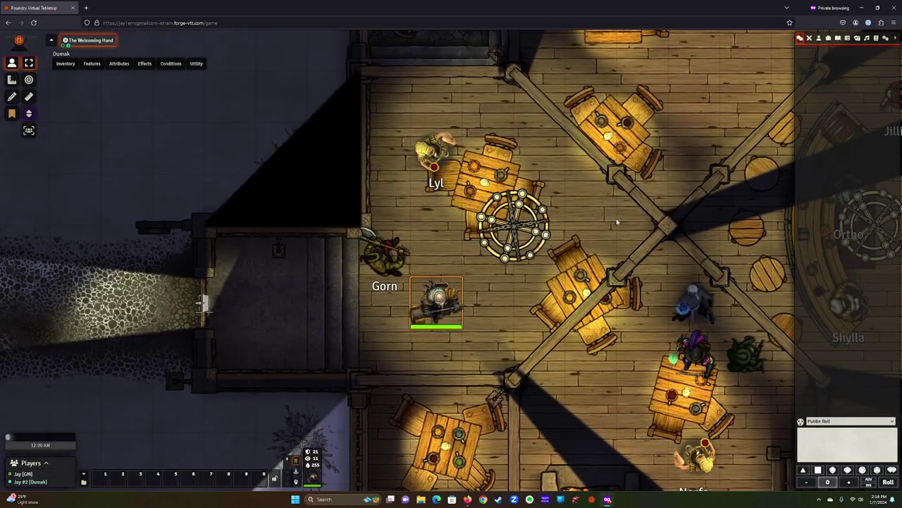
key(Right)
key(Right)
key(Down)
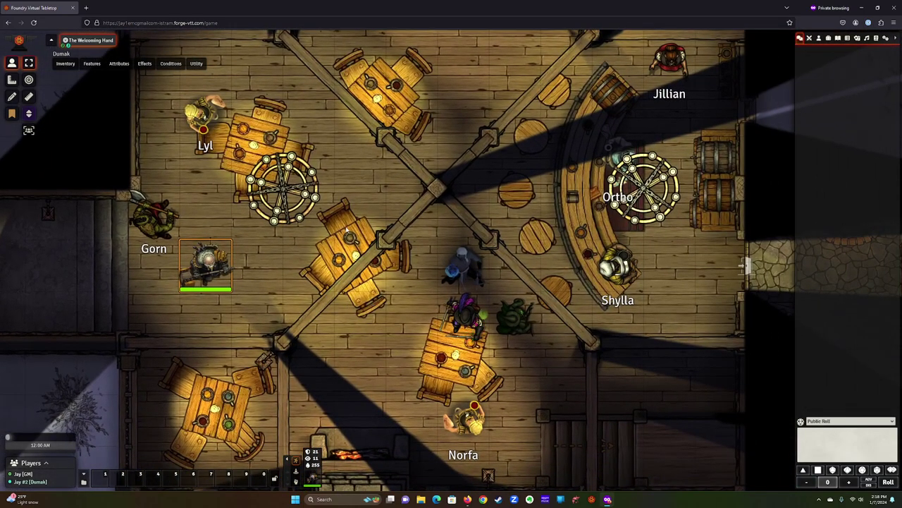
key(Left)
key(Left)
key(Up)
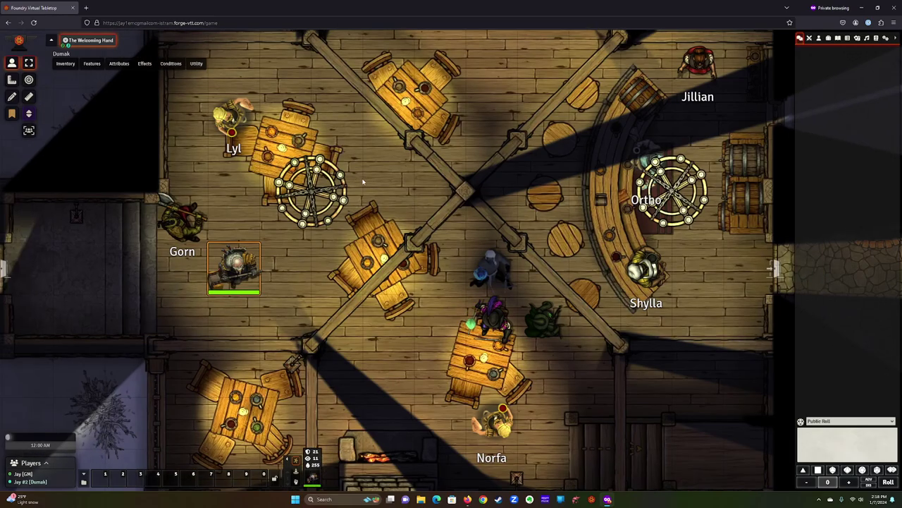
key(Right)
key(Right)
key(Up)
key(Up)
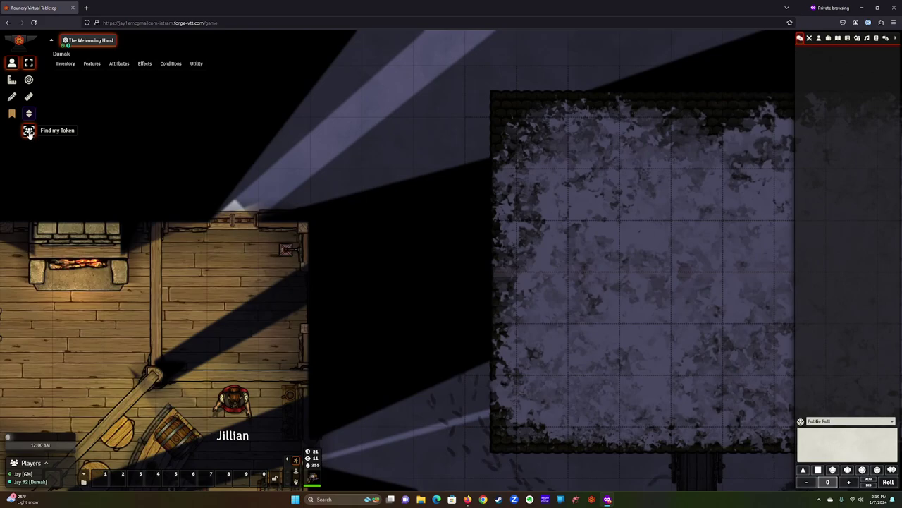
Find Dumak's token, pan over to the stone room past the bar, then recentre on Dumak
click(29, 131)
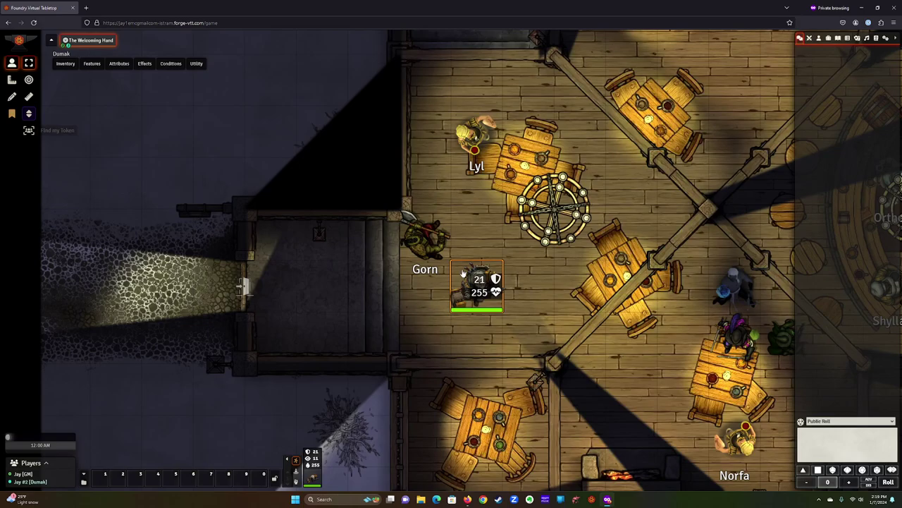
drag(605, 372, 267, 334)
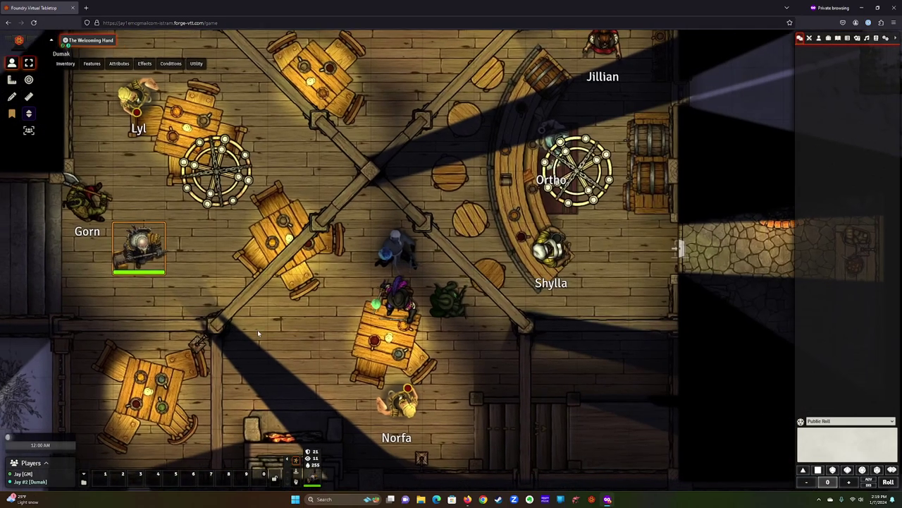
drag(570, 303, 299, 266)
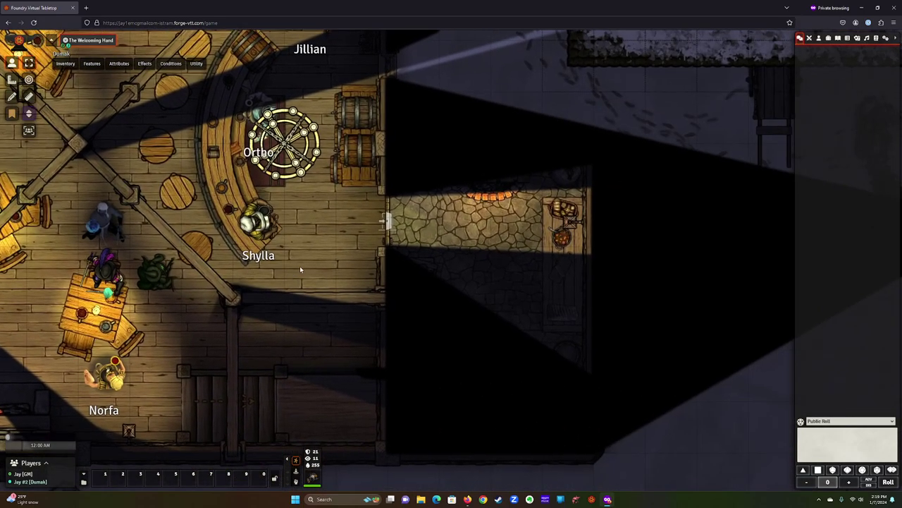
click(313, 479)
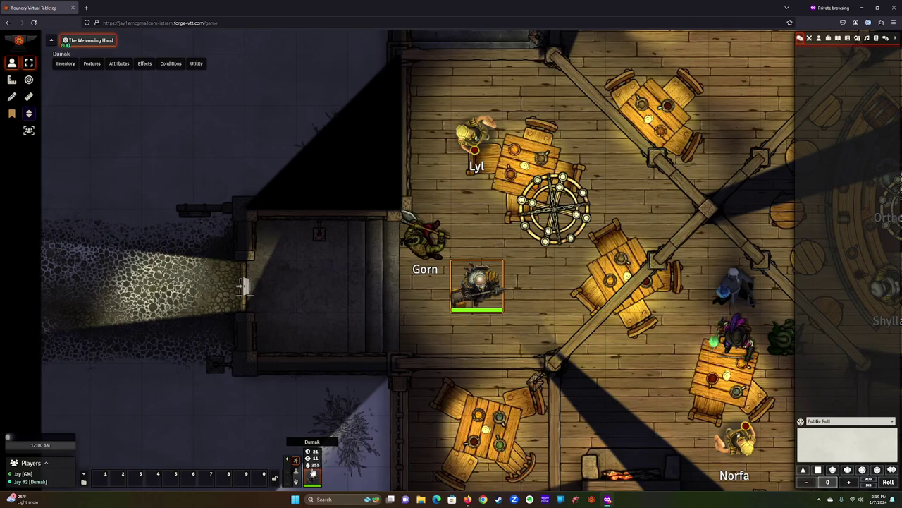
Apply 100 points of damage to Dumak by entering -100 in his token's HP field
mouse_move(472, 292)
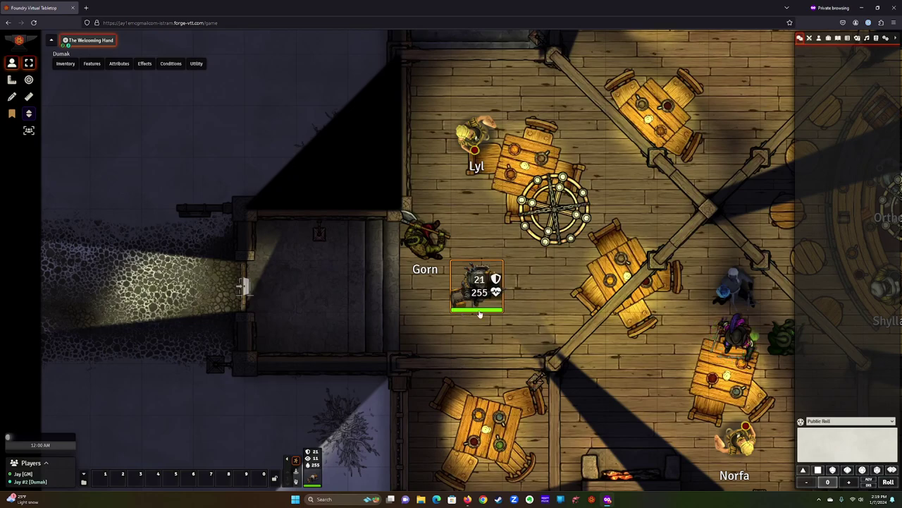
right_click(469, 303)
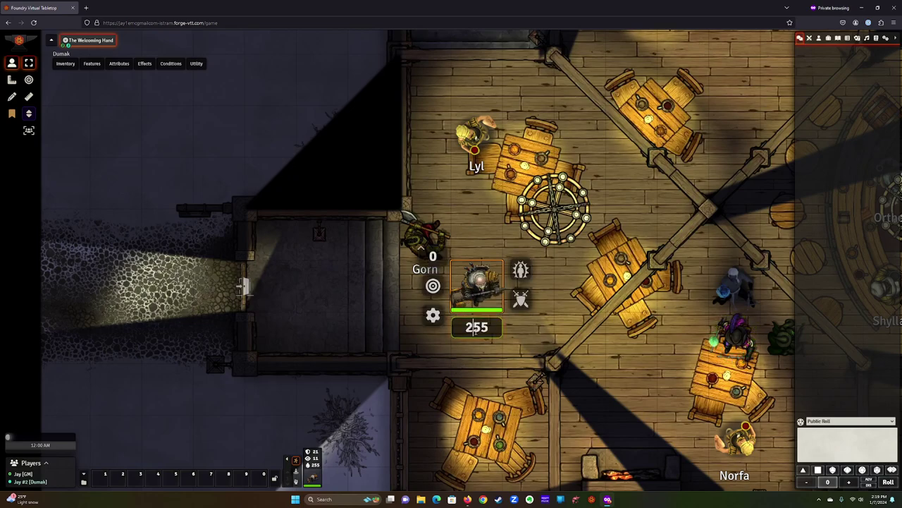
click(476, 327)
text(-100)
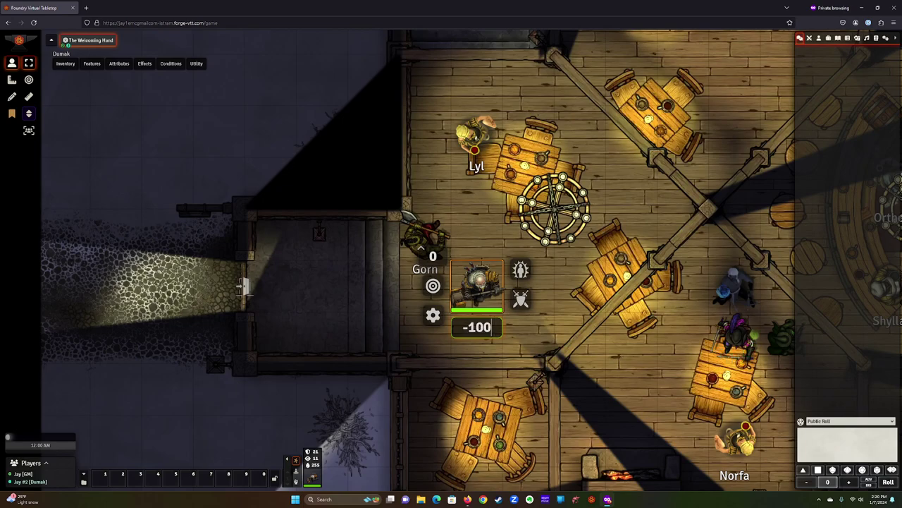
key(Return)
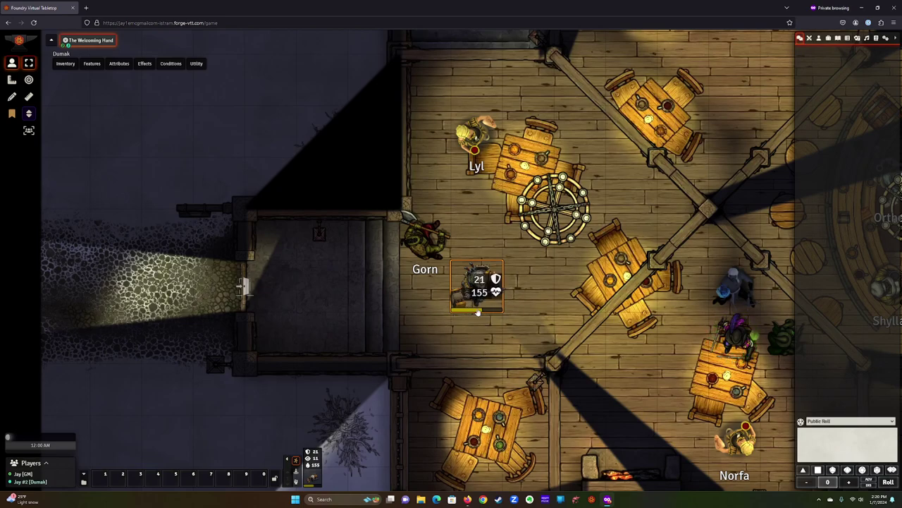
Heal Dumak by 200 by entering +200 in his token's HP field
right_click(466, 300)
click(477, 328)
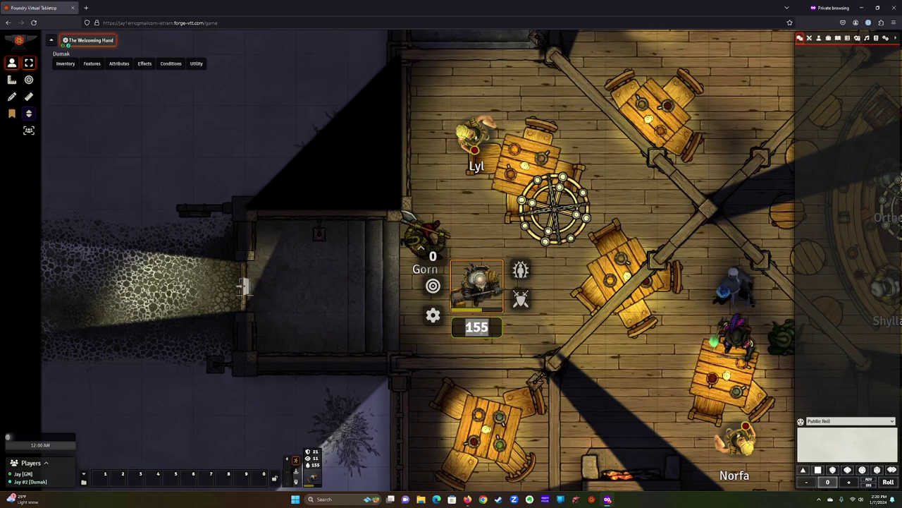
text(+200)
key(Return)
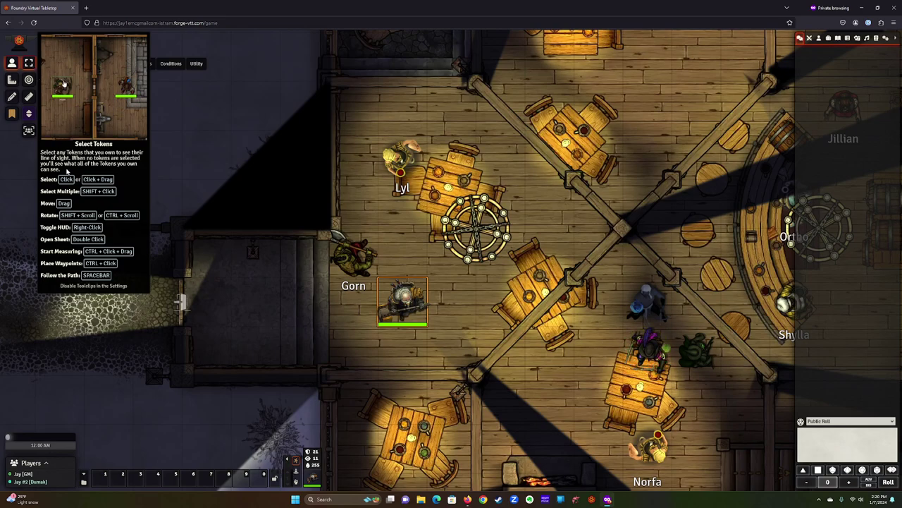
mouse_move(403, 308)
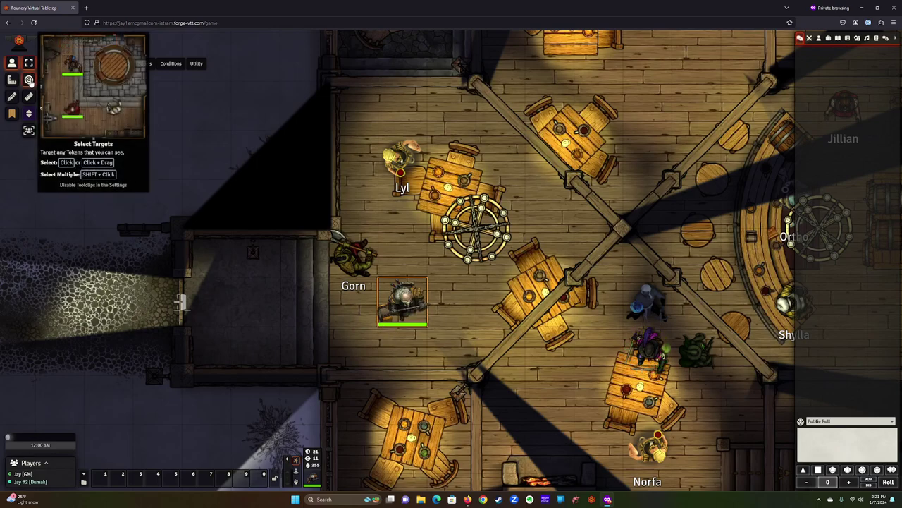
Target the blue-robed figure and roll a Warhammer +2 attack hitting for 22 and 13 bludgeoning
click(29, 80)
click(659, 313)
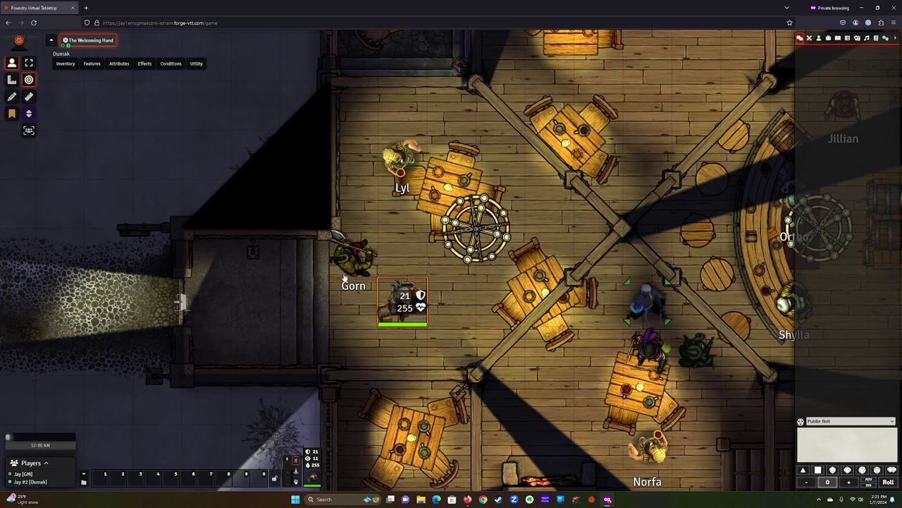
click(69, 85)
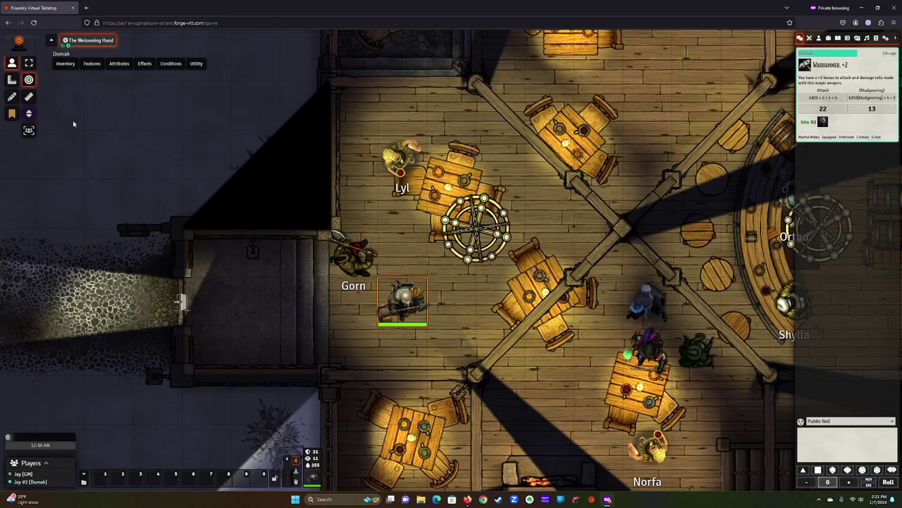
key(s)
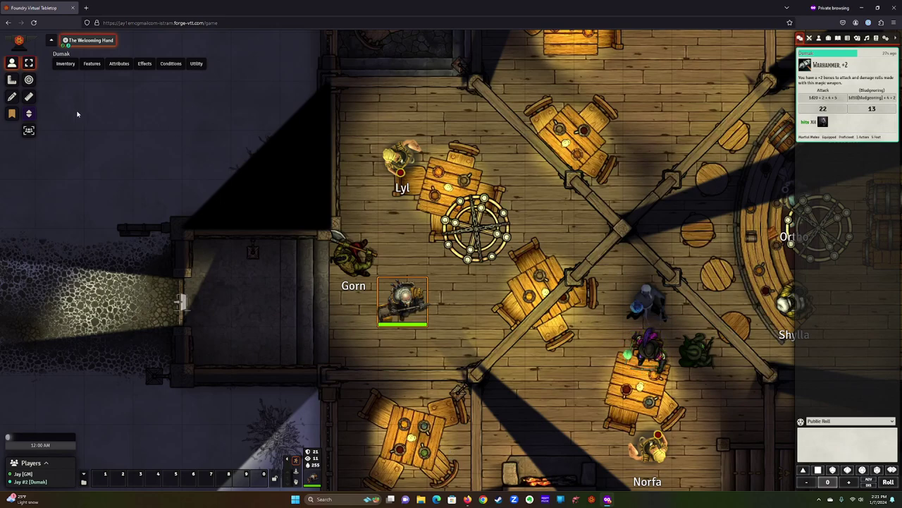
With the Ruler, measure 5, 35, 25 and 20 ft distances across the tavern floor
click(28, 99)
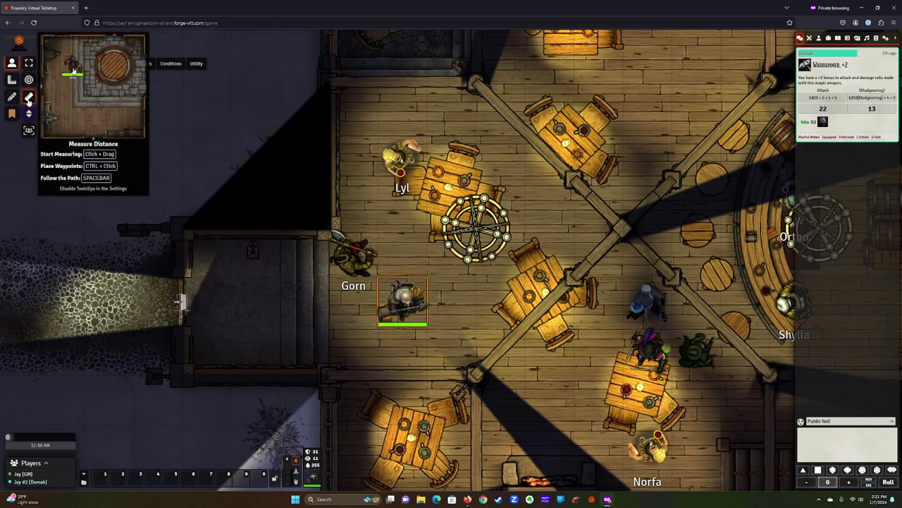
drag(550, 366, 394, 360)
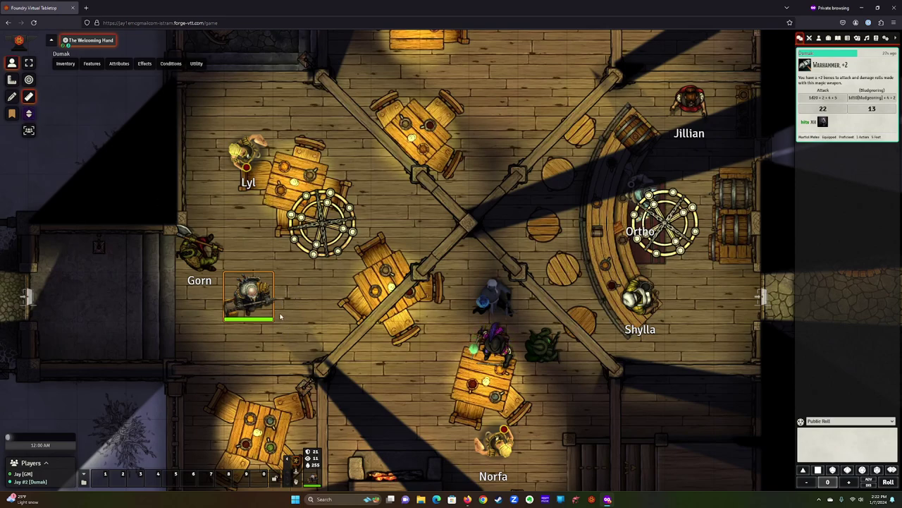
drag(265, 305, 375, 234)
drag(297, 100, 547, 292)
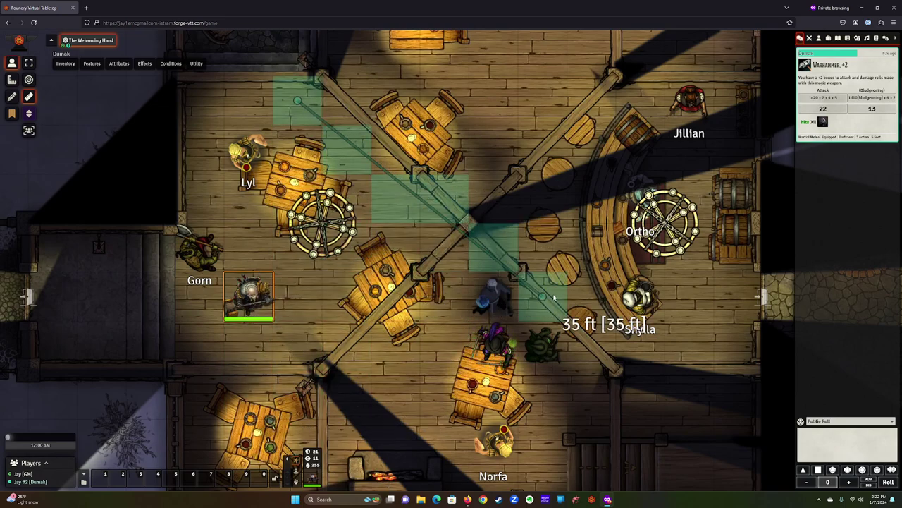
drag(555, 298, 555, 298)
drag(347, 398, 363, 184)
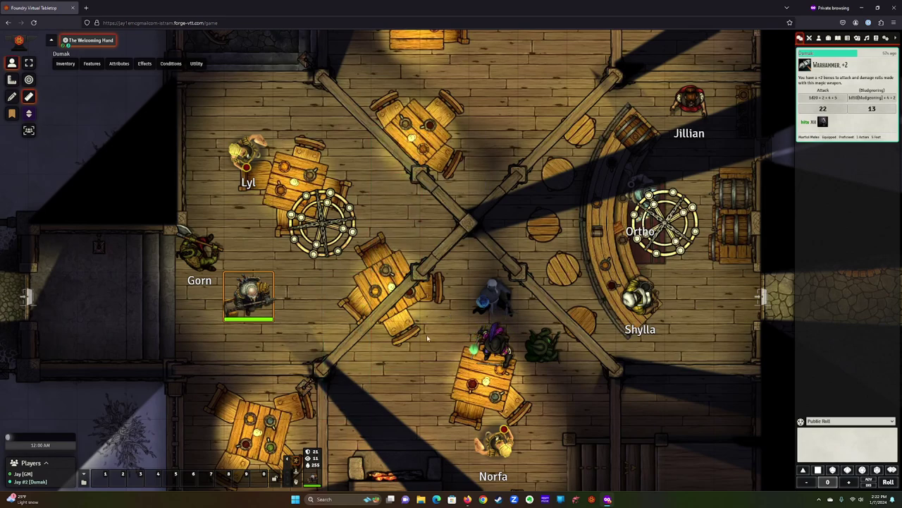
drag(384, 263, 381, 239)
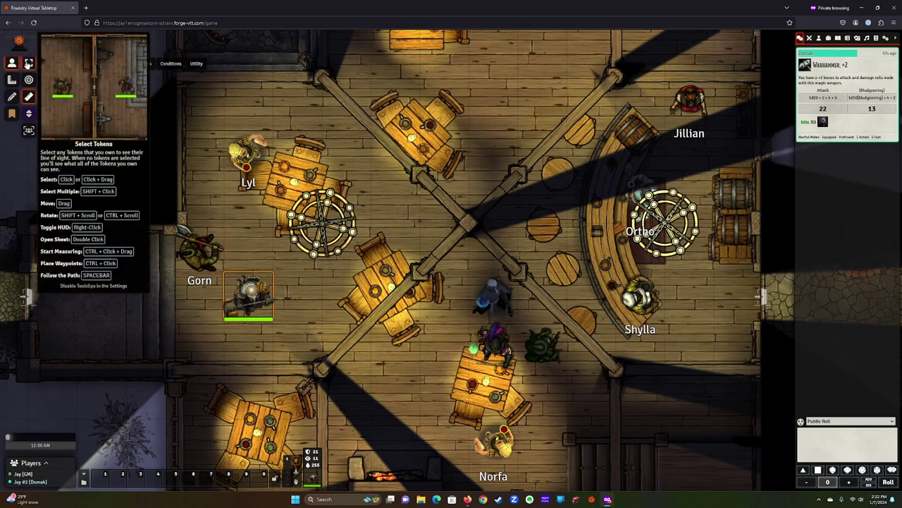
Move Dumak's token one square right and centre the view on it
click(28, 63)
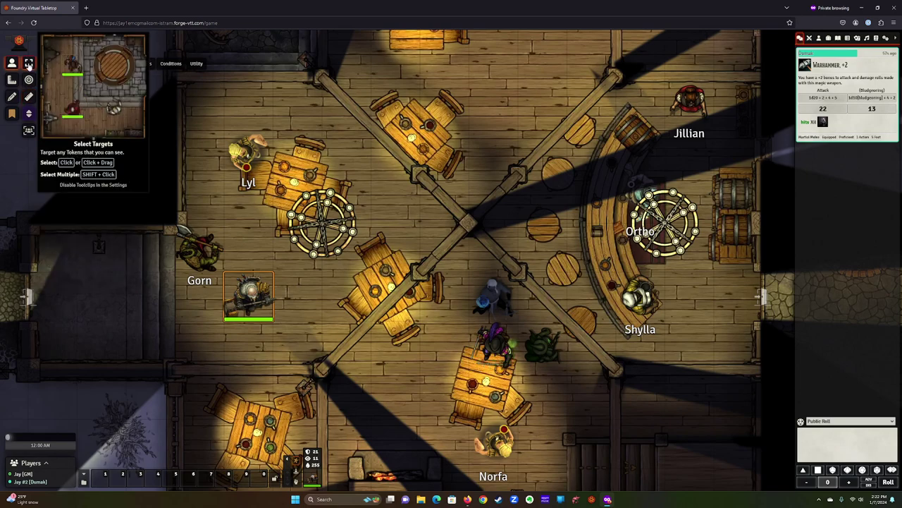
mouse_move(260, 319)
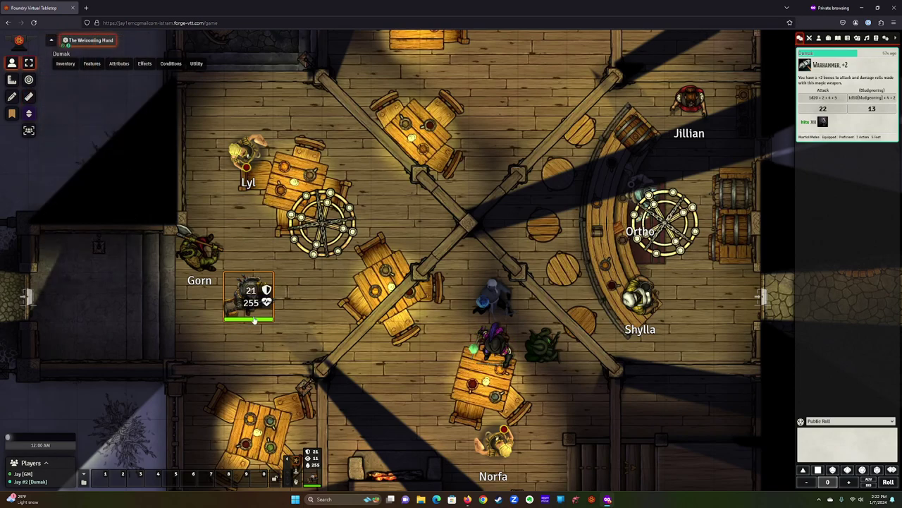
key(Right)
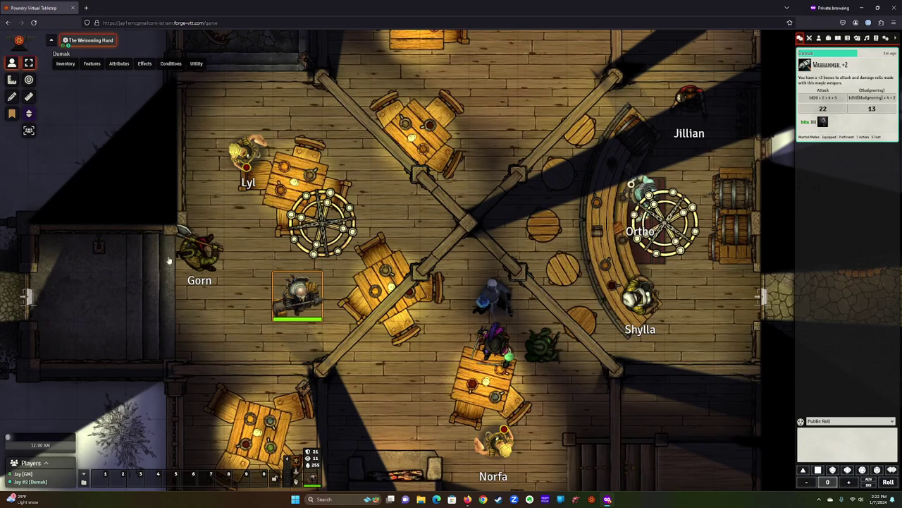
click(26, 134)
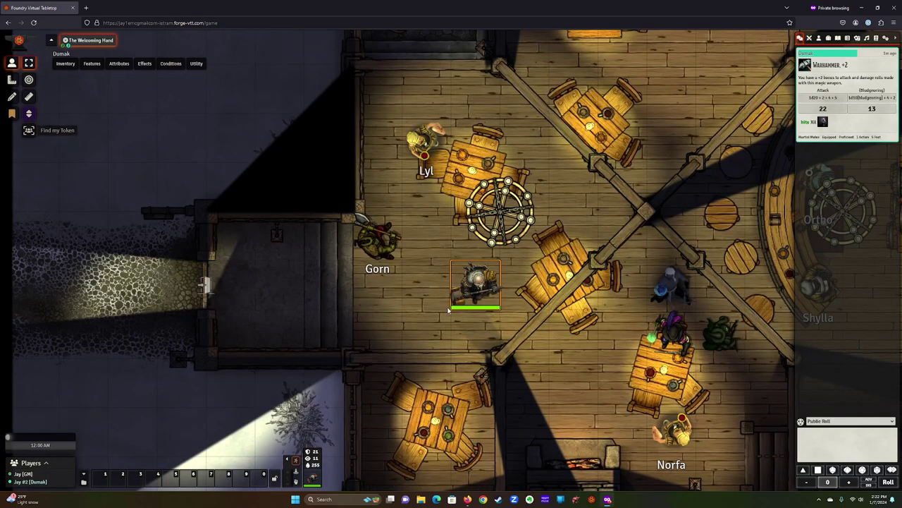
mouse_move(471, 289)
Draw a 21 ft circle template around Dumak's token, then delete it
click(10, 80)
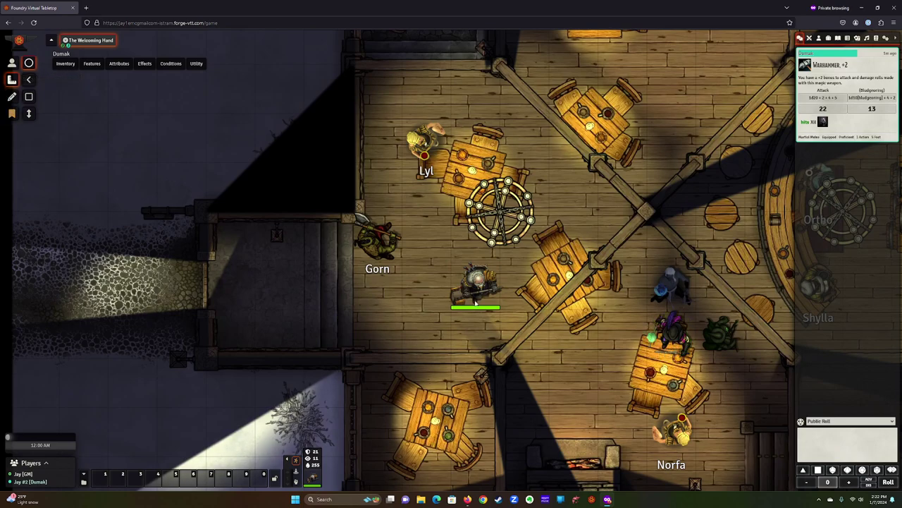
drag(451, 282, 624, 399)
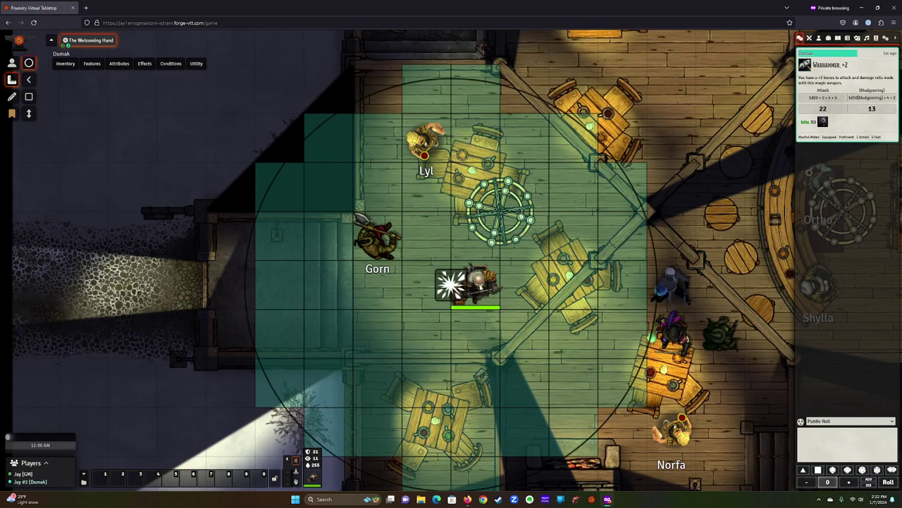
key(Delete)
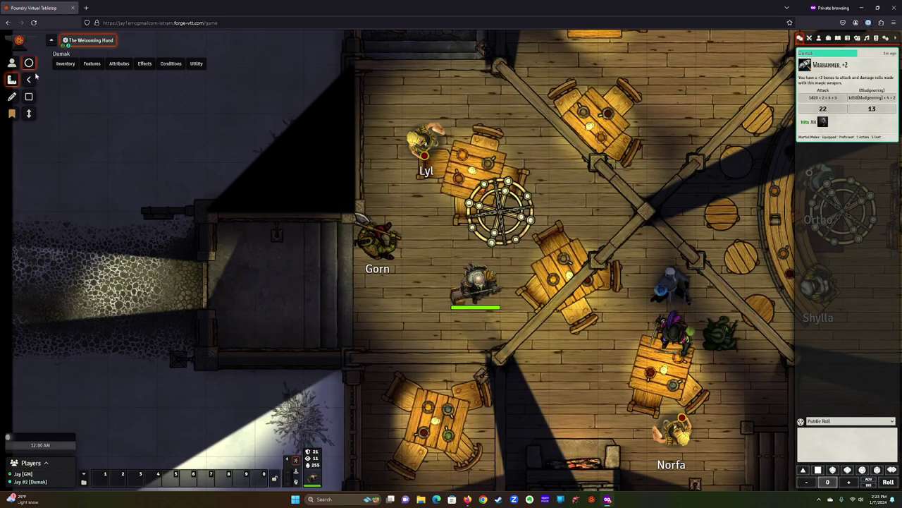
Preview The Welcoming Hand journal from its map note, close it, and resume token controls
click(12, 99)
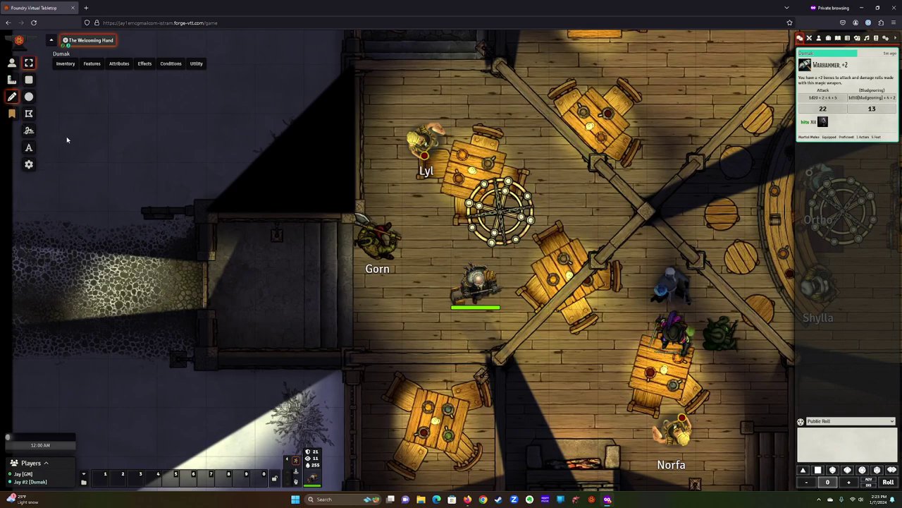
click(12, 113)
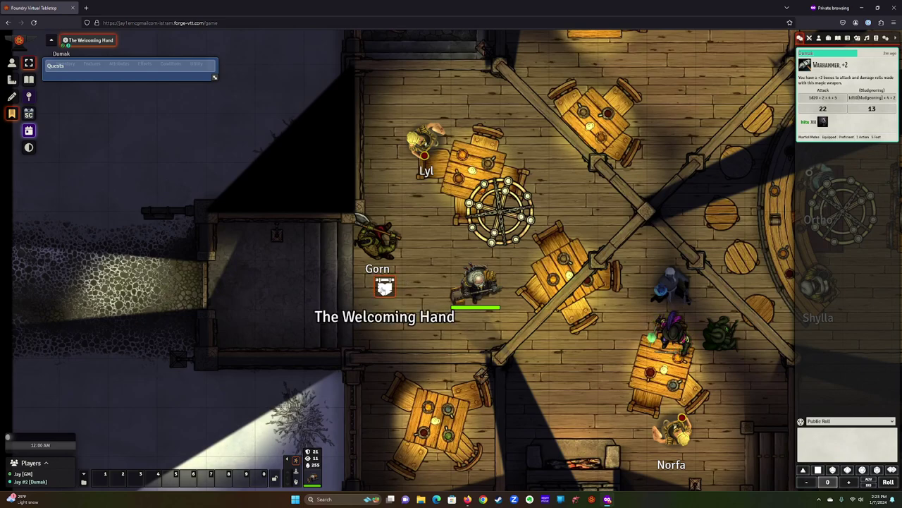
double_click(384, 285)
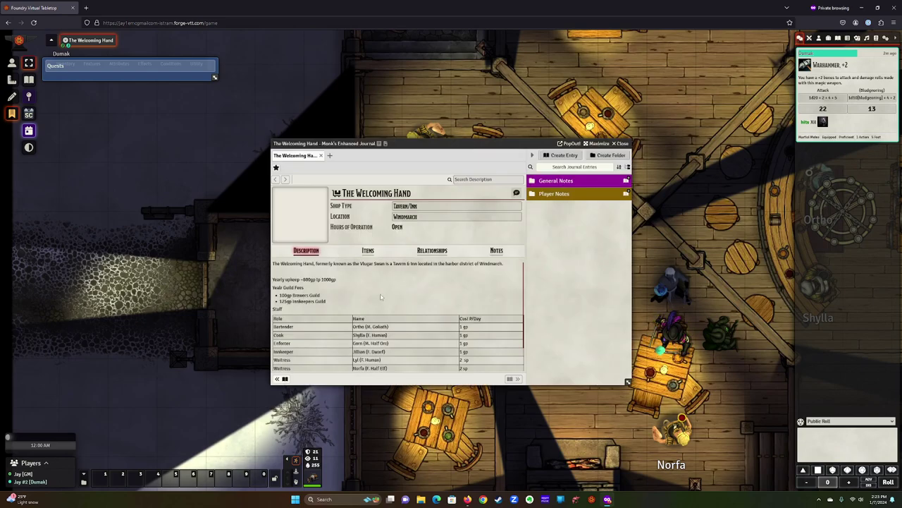
click(622, 144)
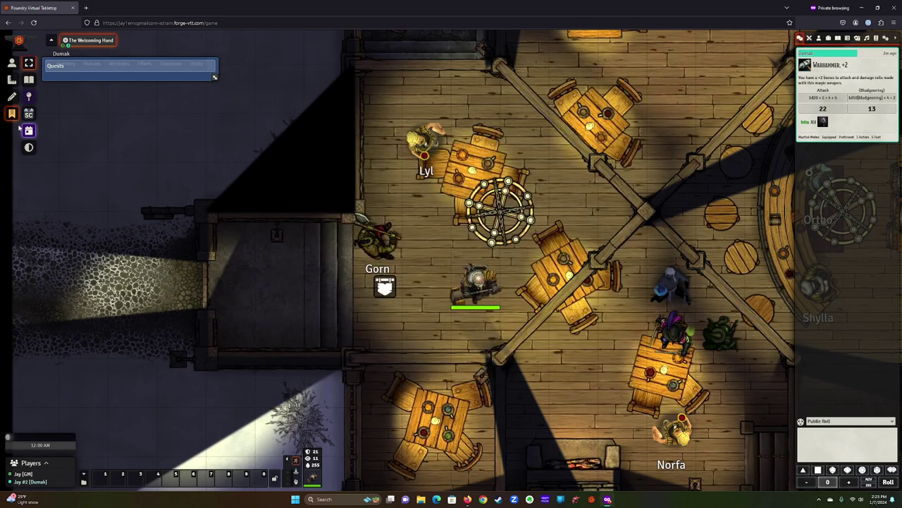
click(11, 62)
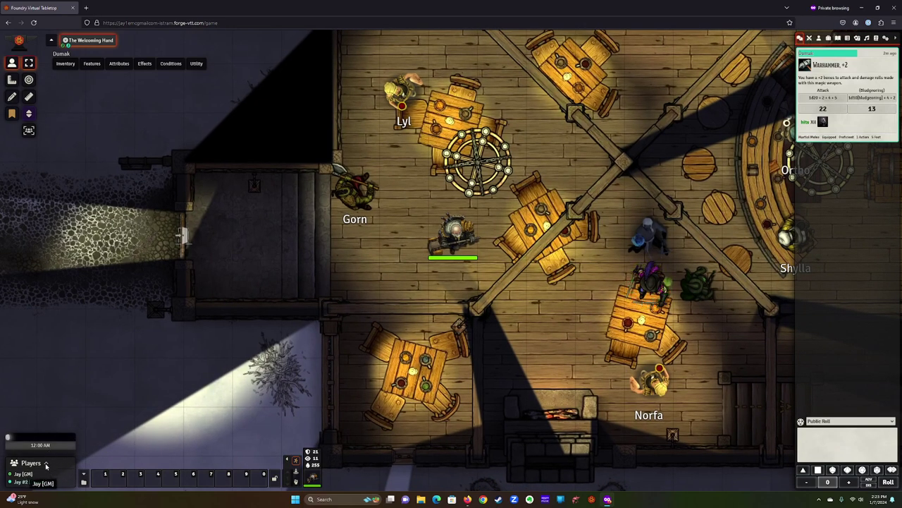
Toggle the full Players list and the macro hotbar, then centre the map on Dumak's token
click(47, 463)
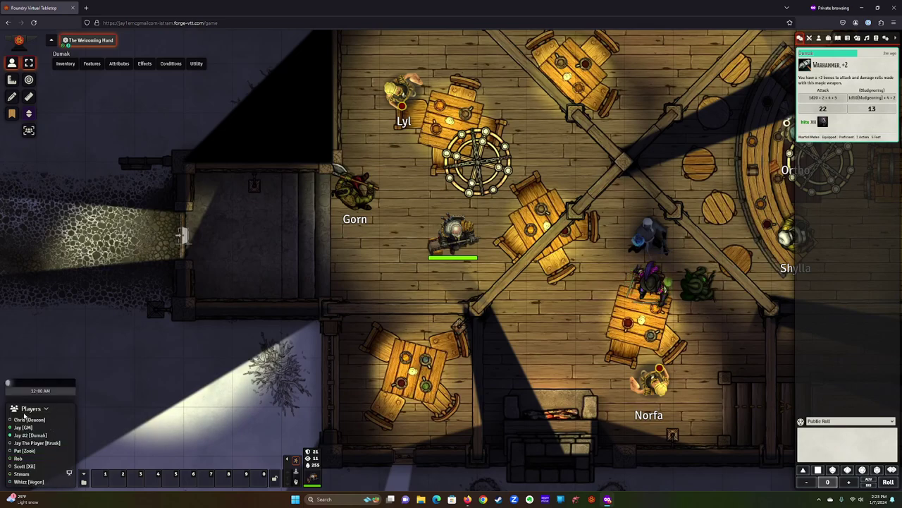
click(43, 410)
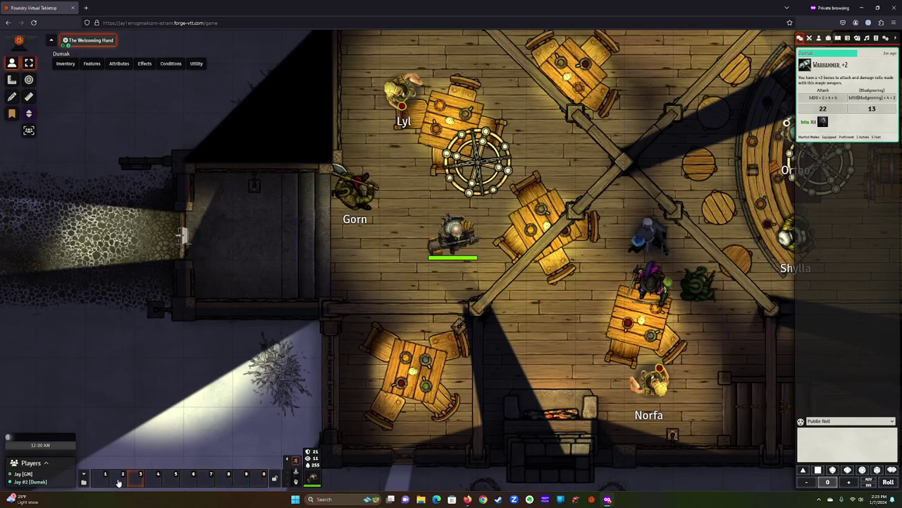
click(83, 474)
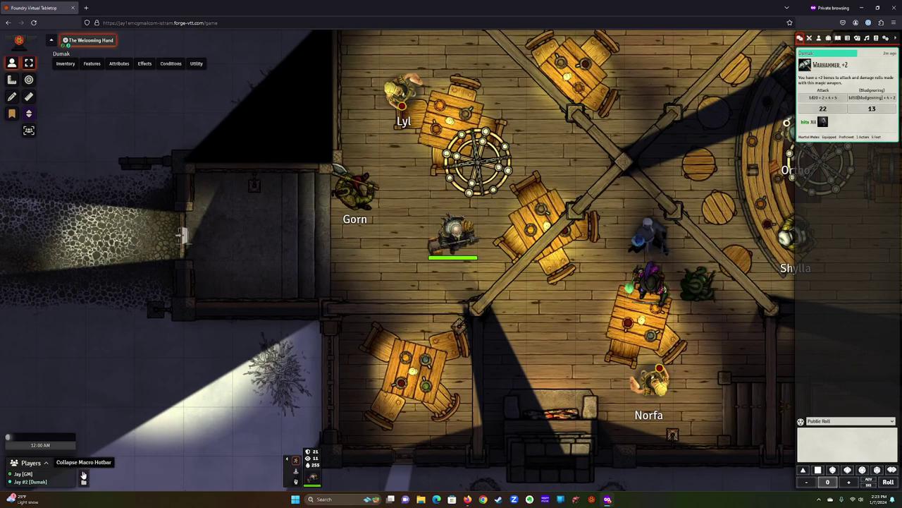
click(83, 474)
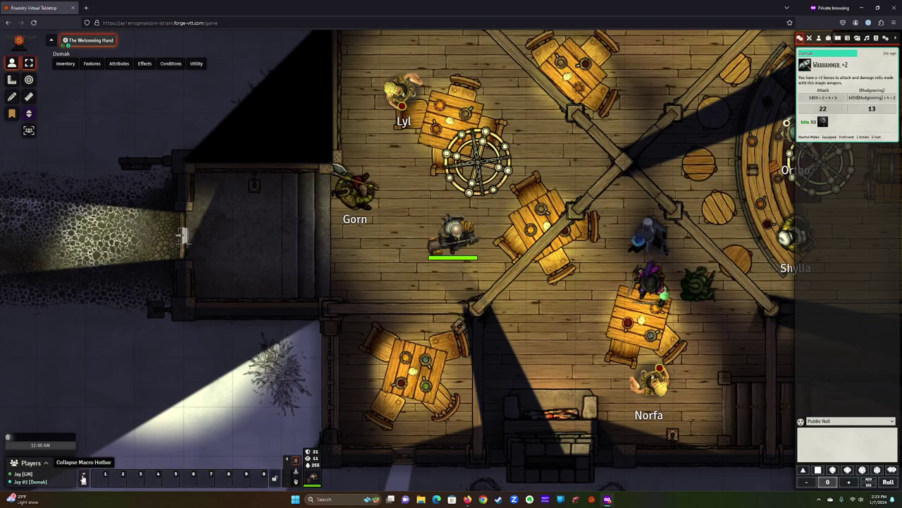
click(315, 484)
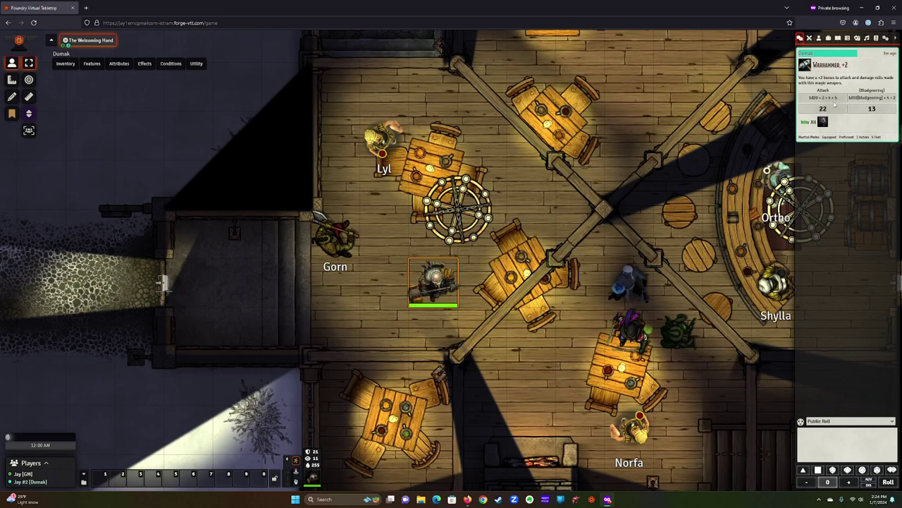
Send the message 'hi there' to the chat as Dumak
click(822, 439)
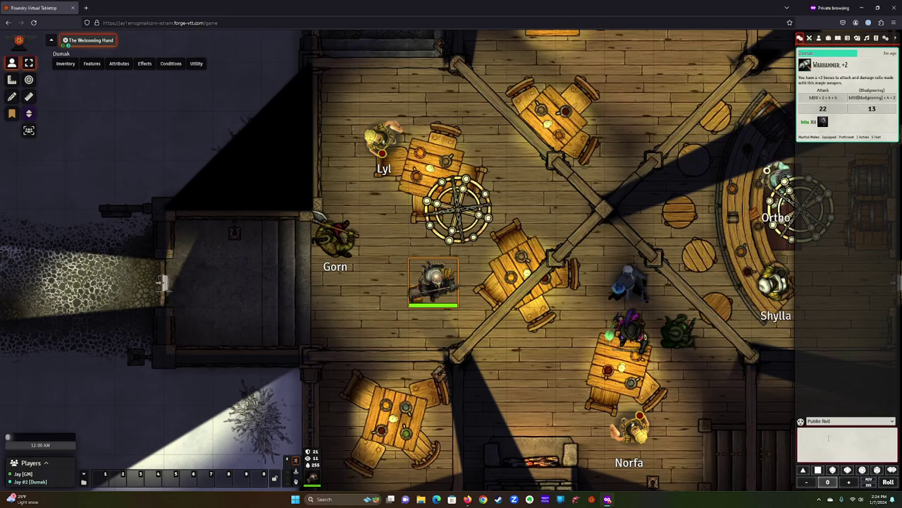
text(hi there\)
key(Return)
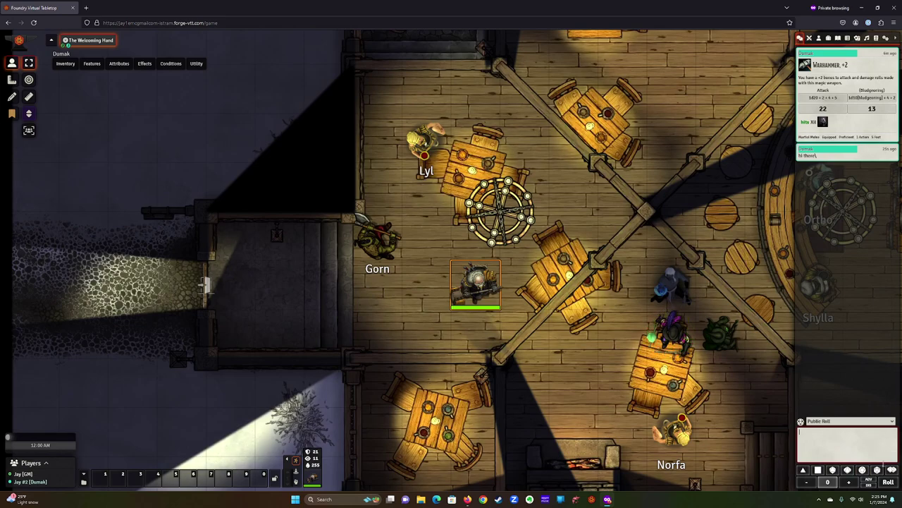
Roll 1d20 from the dice tray, then a d10, d12, d20 and d100 pool
click(878, 470)
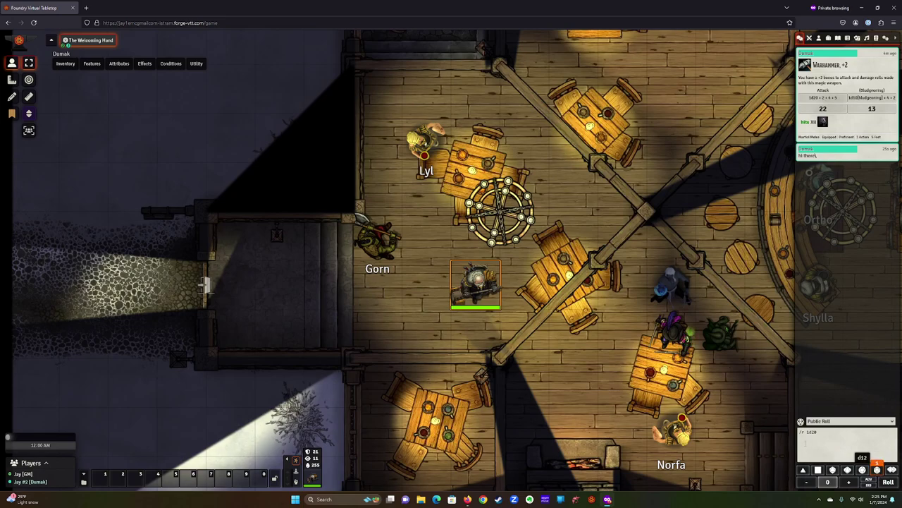
click(888, 481)
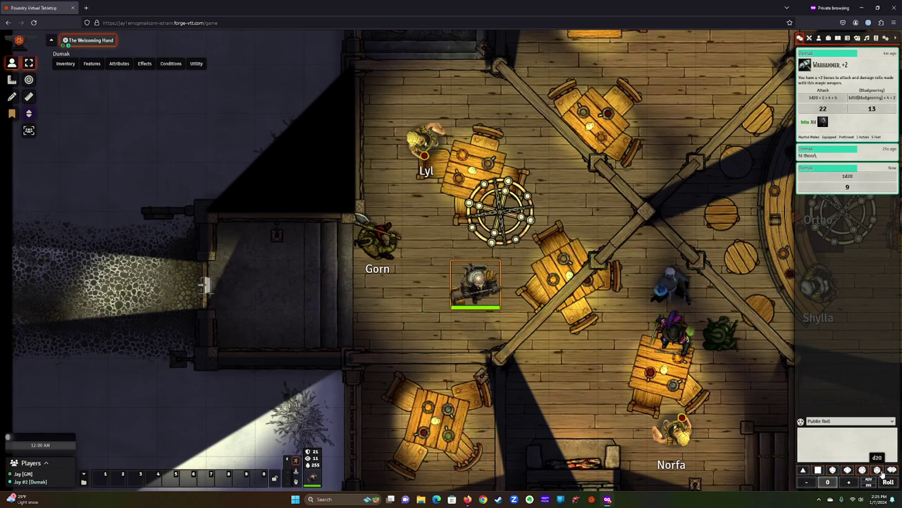
click(848, 469)
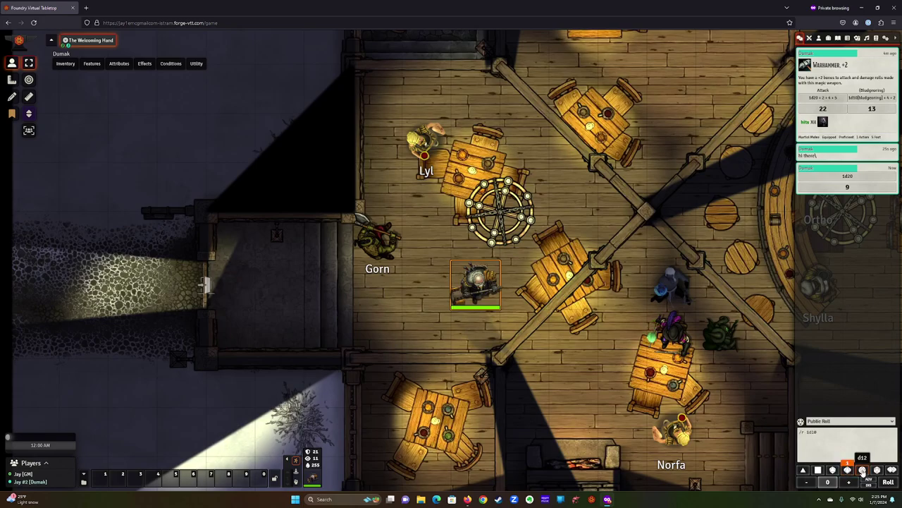
click(863, 470)
click(877, 470)
click(892, 469)
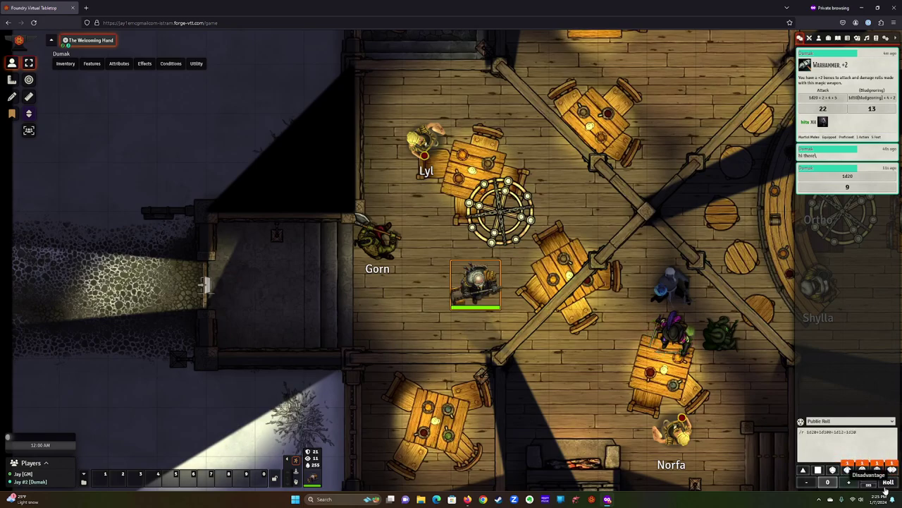
click(889, 482)
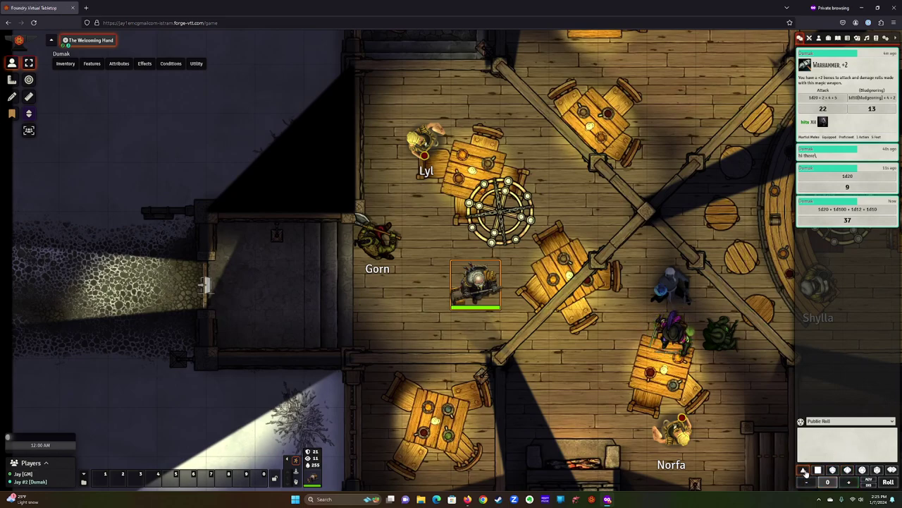
Roll 3d4+3 to chat, then bring up the empty combat tracker
click(803, 470)
click(803, 469)
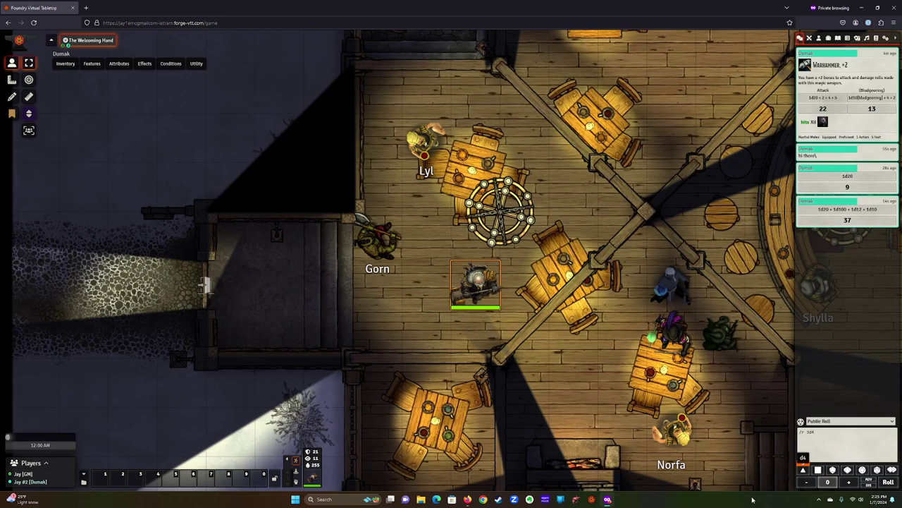
click(851, 484)
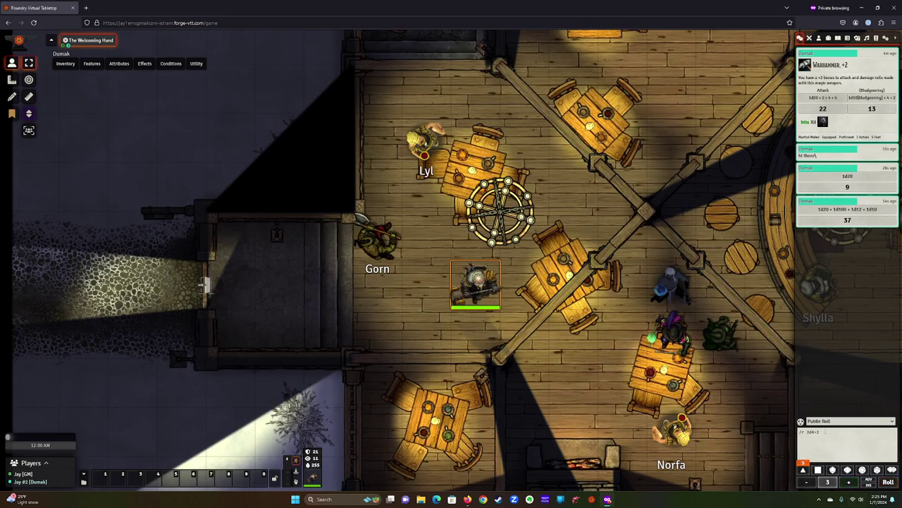
click(889, 482)
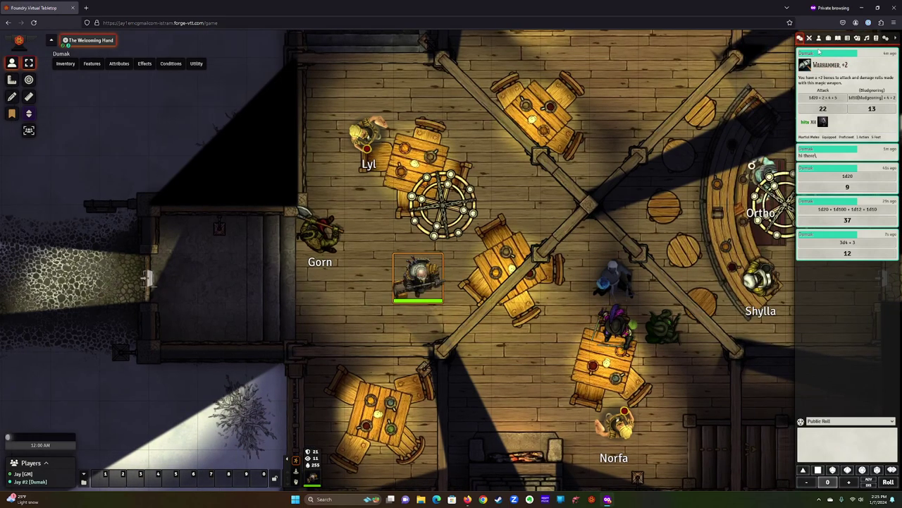
click(810, 39)
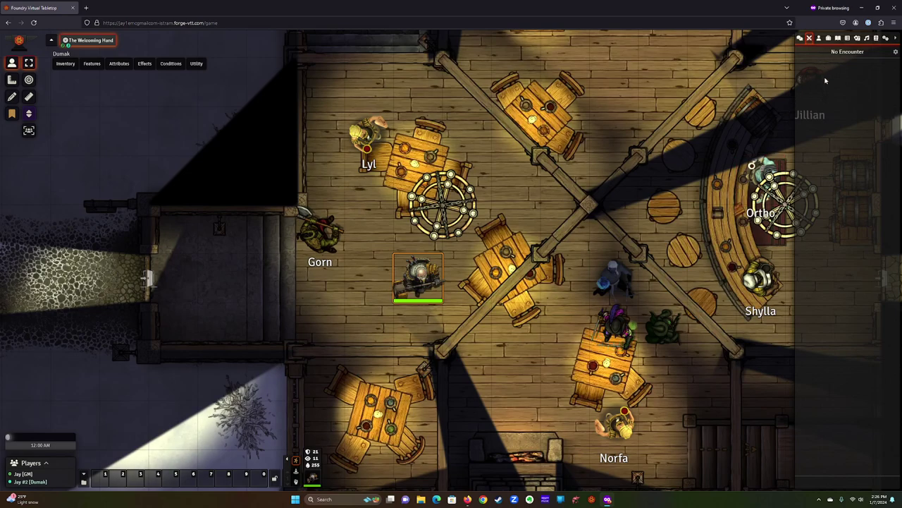
Show the Actors directory, expand Hand of the Storm, and briefly view Dumak's character sheet
click(819, 38)
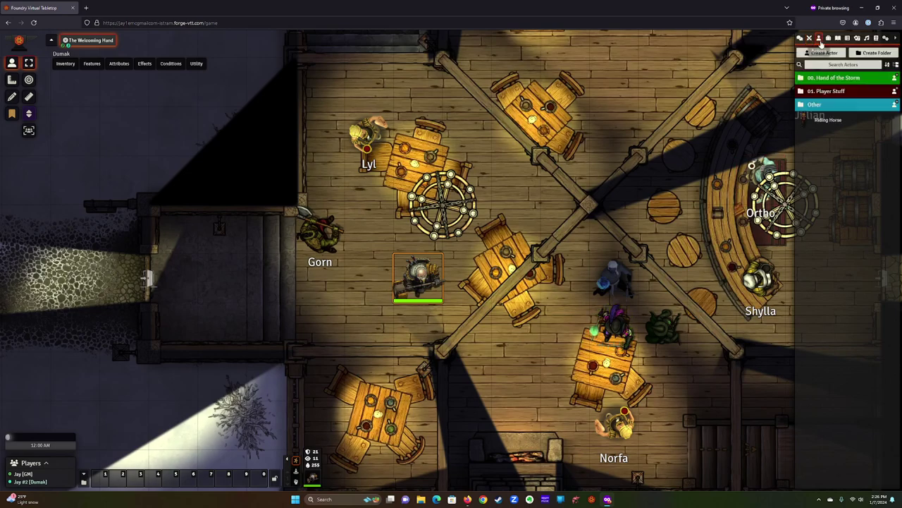
click(829, 78)
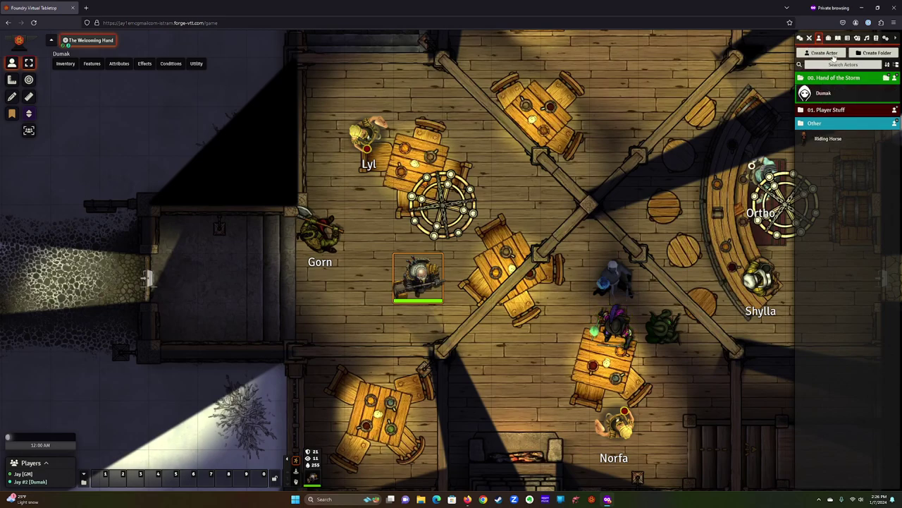
click(825, 93)
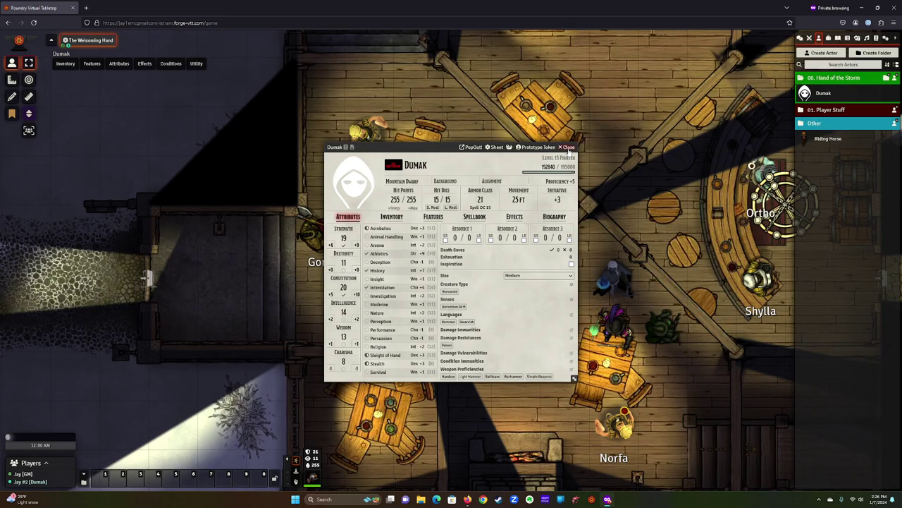
click(568, 148)
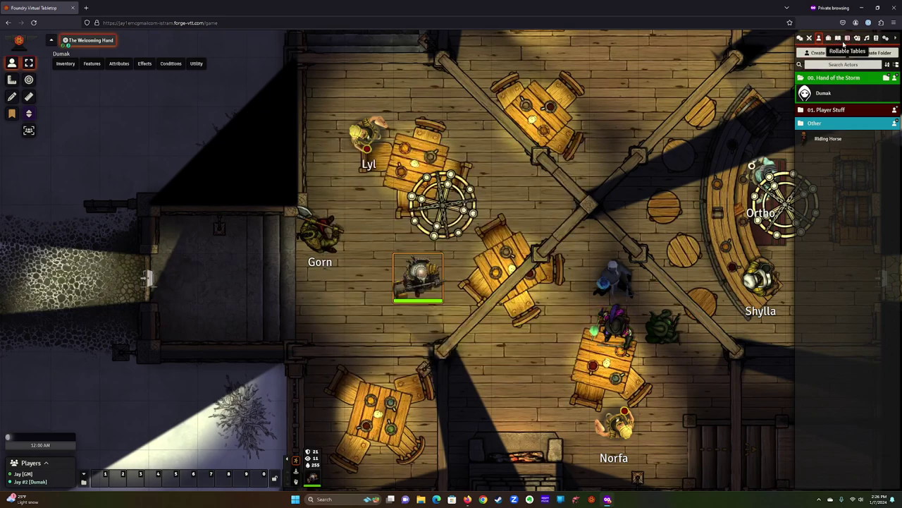
Browse the Journal directory, expanding and collapsing the General Notes and Player Notes folders
click(838, 41)
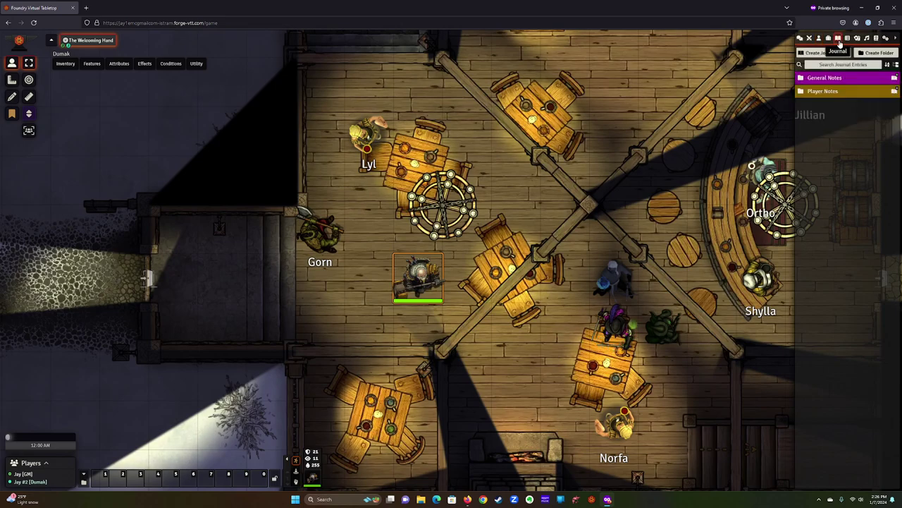
click(837, 79)
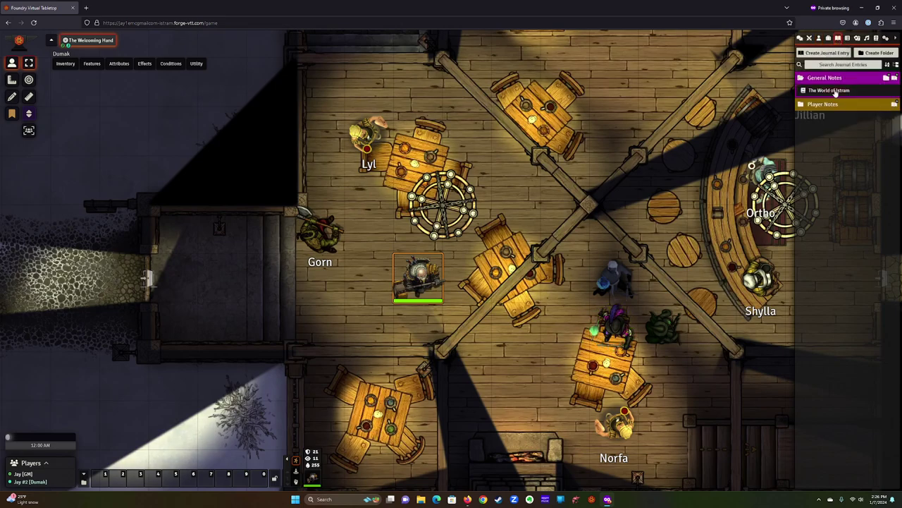
click(835, 105)
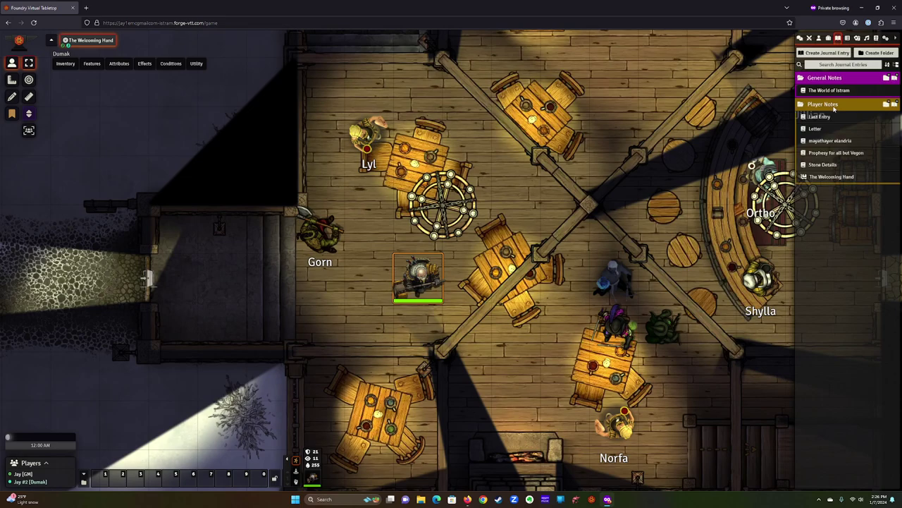
click(835, 105)
click(829, 78)
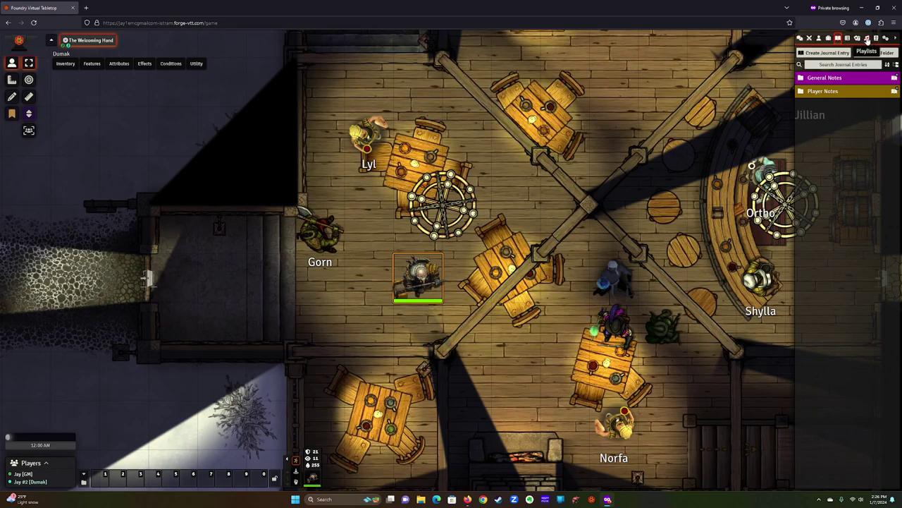
Check the playlist volume controls, then show the Game Settings panel with version information
click(867, 39)
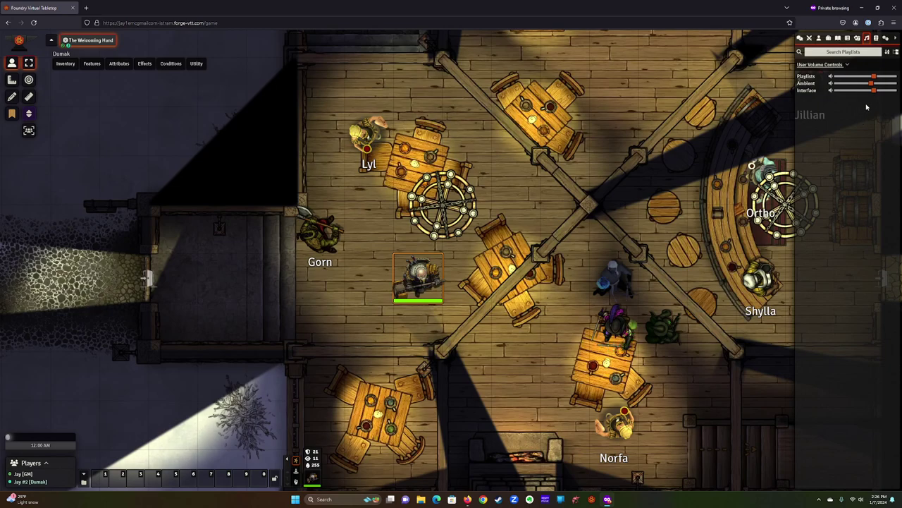
mouse_move(872, 80)
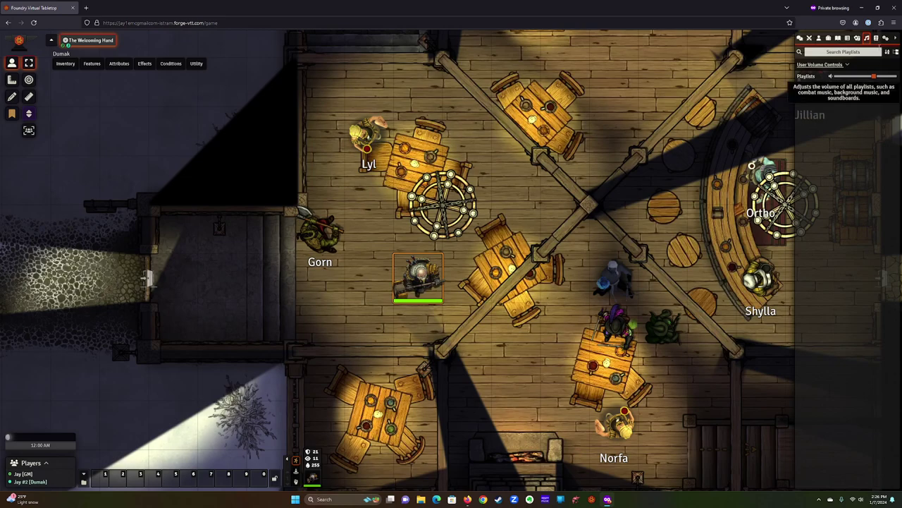
click(885, 38)
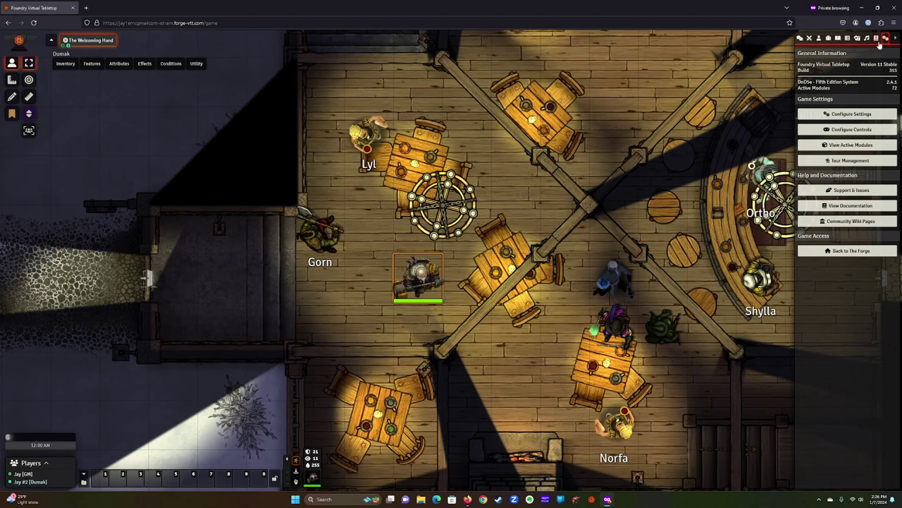
Return to the chat log, pan the tavern map slightly, and briefly open Dumak's sheet
click(801, 38)
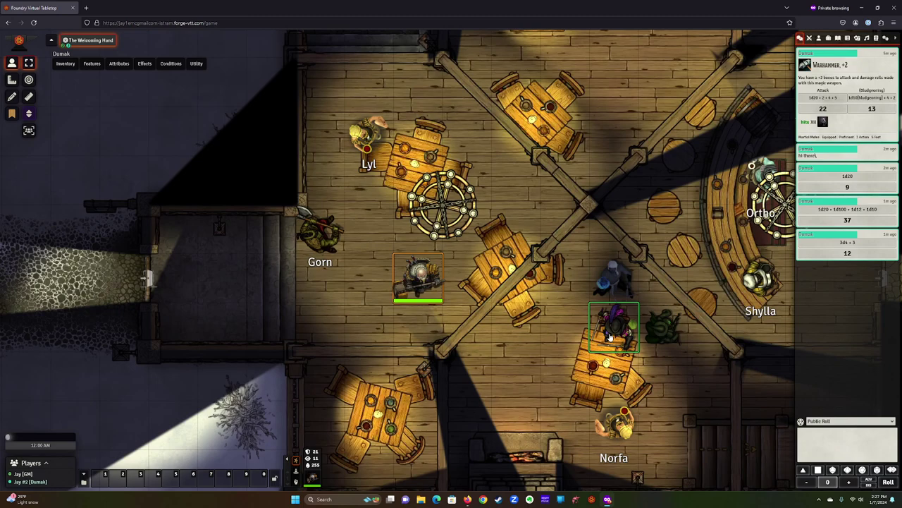
drag(496, 395, 469, 375)
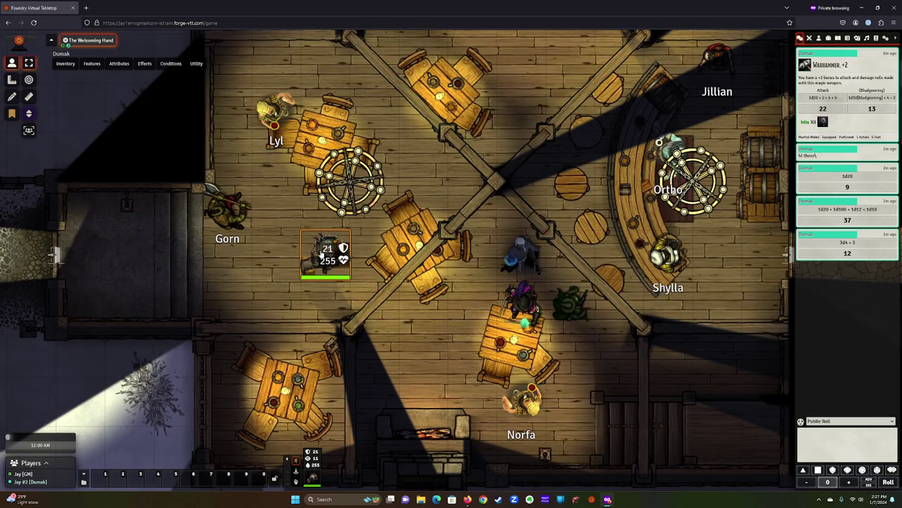
double_click(326, 252)
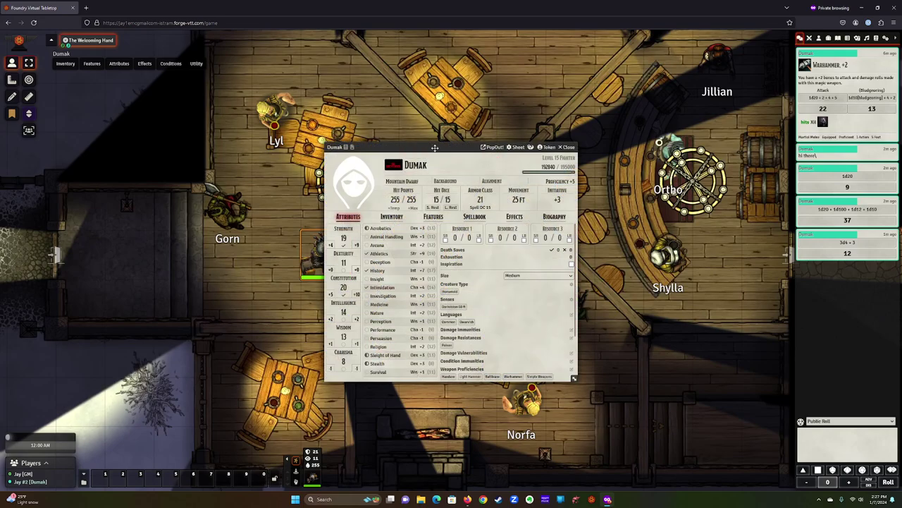
drag(435, 147, 519, 145)
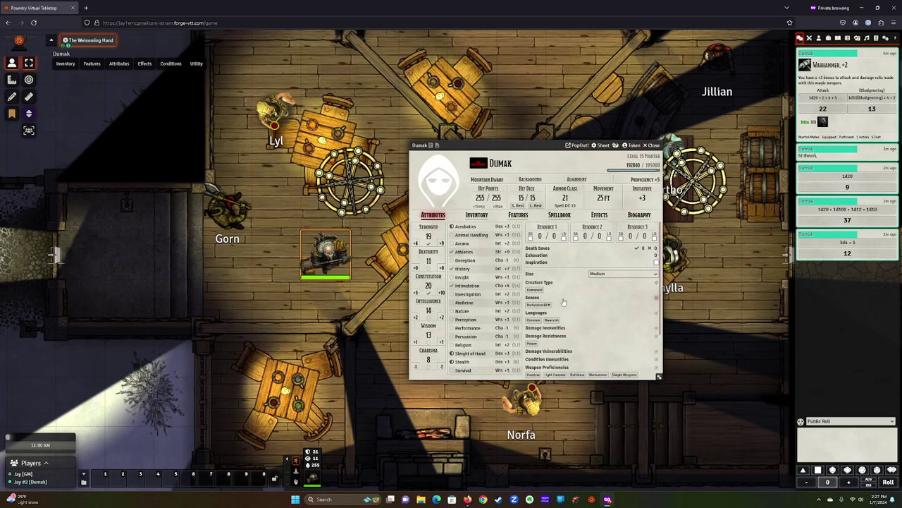
key(Escape)
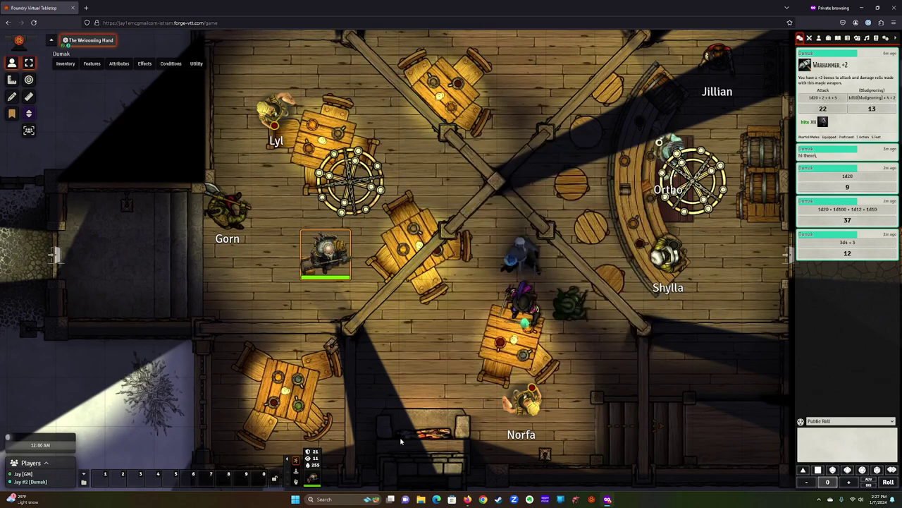
Open Dumak's sheet from his token-bar portrait and scroll through his abilities, skills and traits
double_click(316, 477)
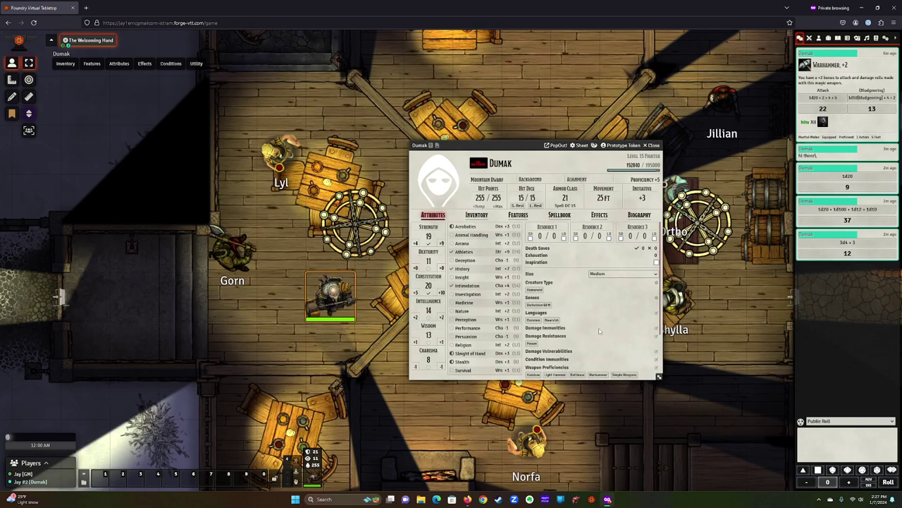
scroll(599, 330, down, 1)
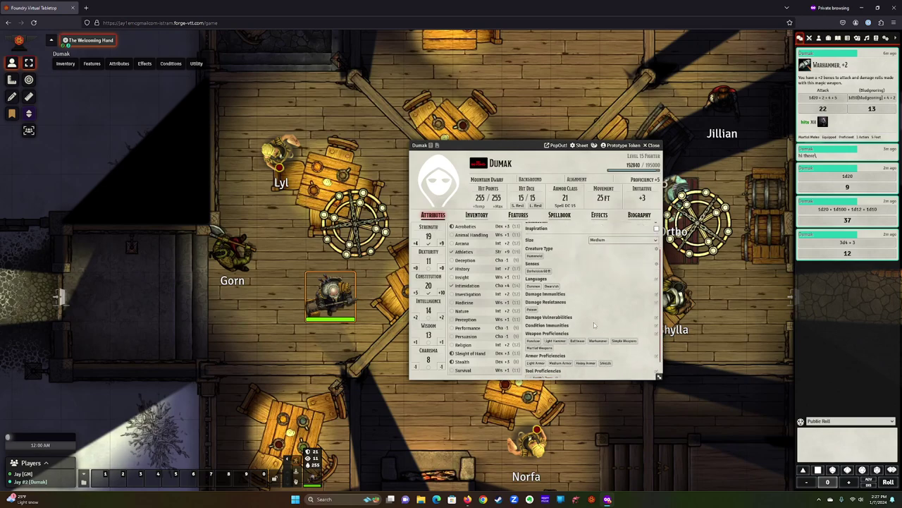
scroll(593, 322, down, 1)
scroll(594, 326, up, 2)
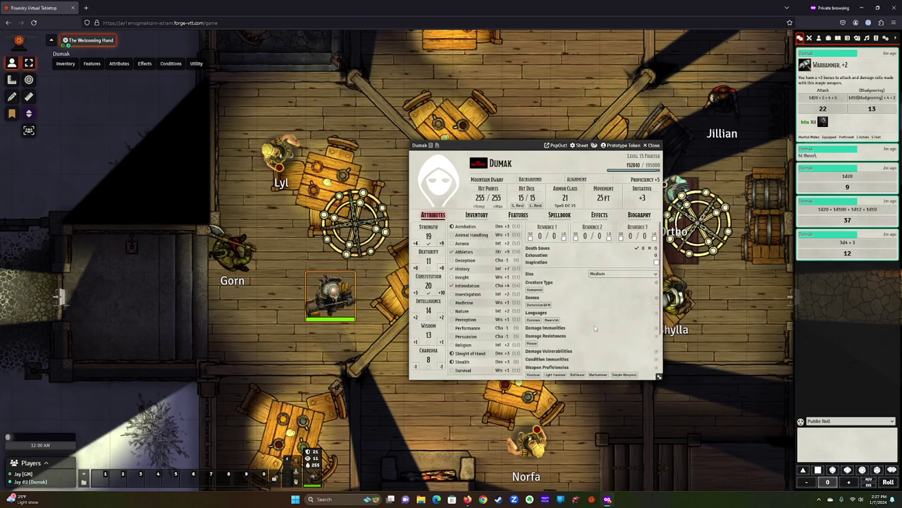
Switch Dumak's sheet to the Inventory tab listing the Warhammer +2 and Plate +2
click(477, 214)
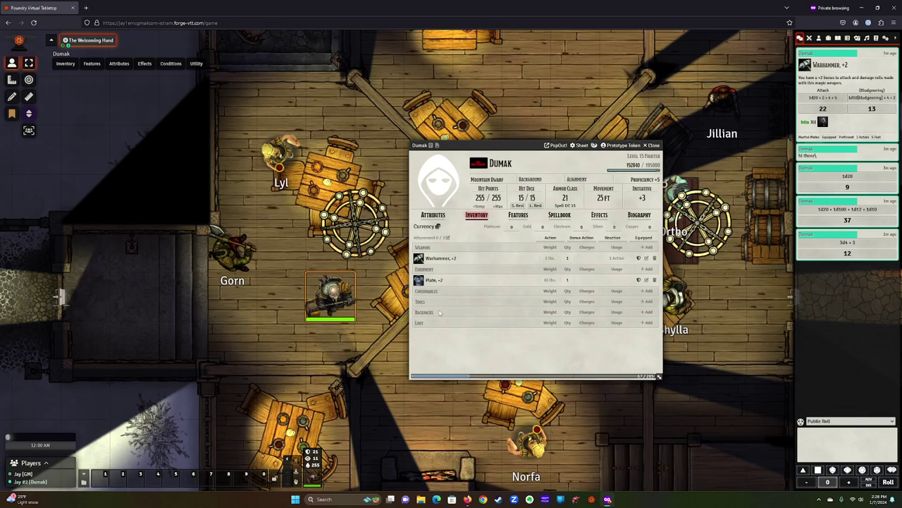
Show Dumak's Features tab, scroll the list, and expand then collapse Indomitable's description
click(517, 215)
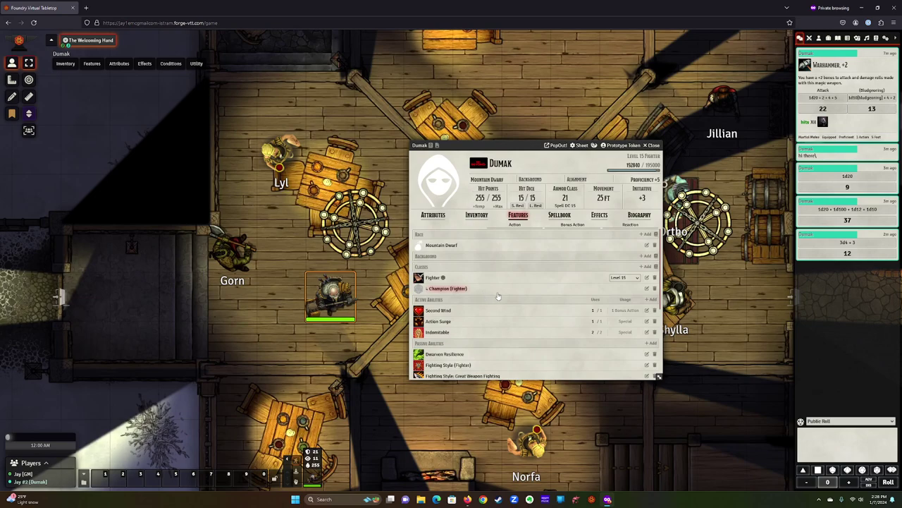
scroll(498, 296, down, 1)
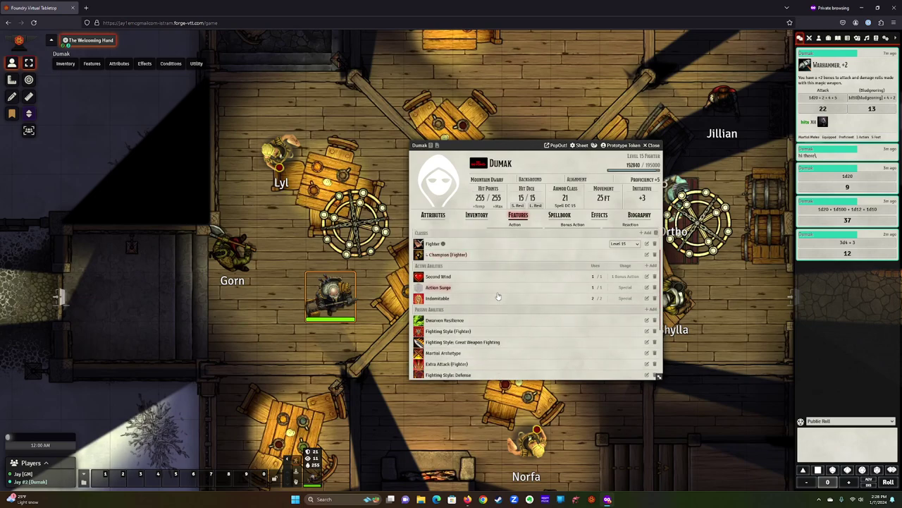
scroll(498, 296, down, 1)
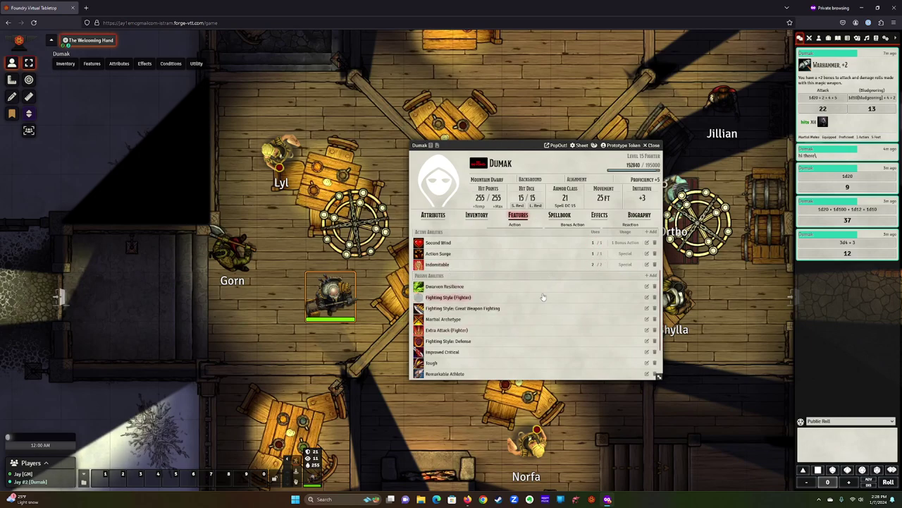
click(437, 265)
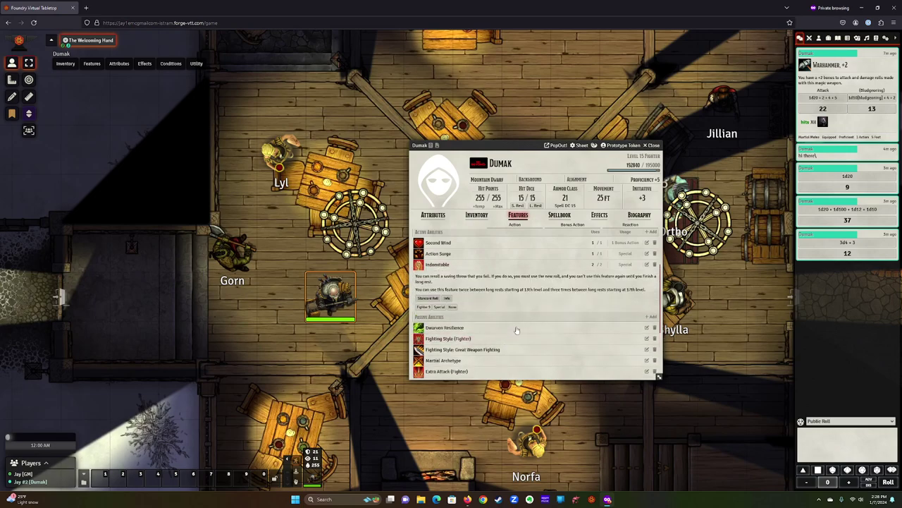
click(437, 265)
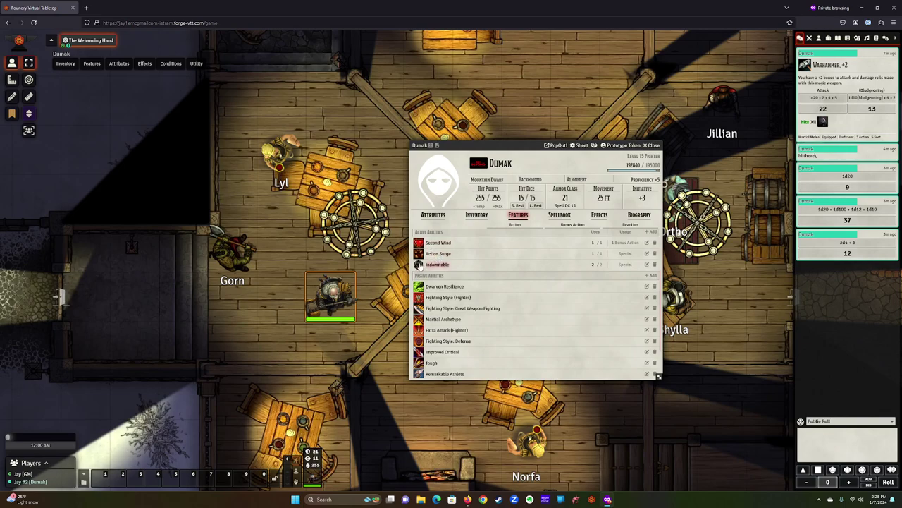
Use Dumak's Indomitable ability, spending one use, to post its reroll card to chat
click(419, 265)
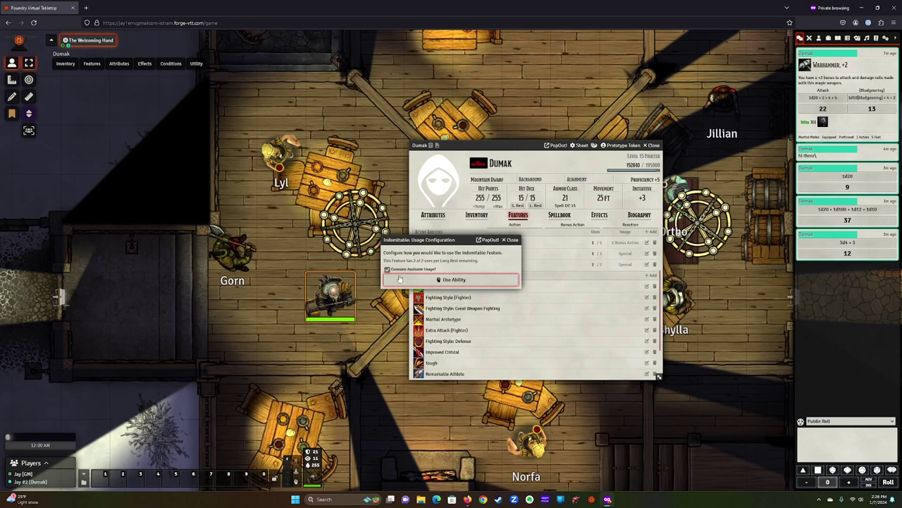
click(452, 280)
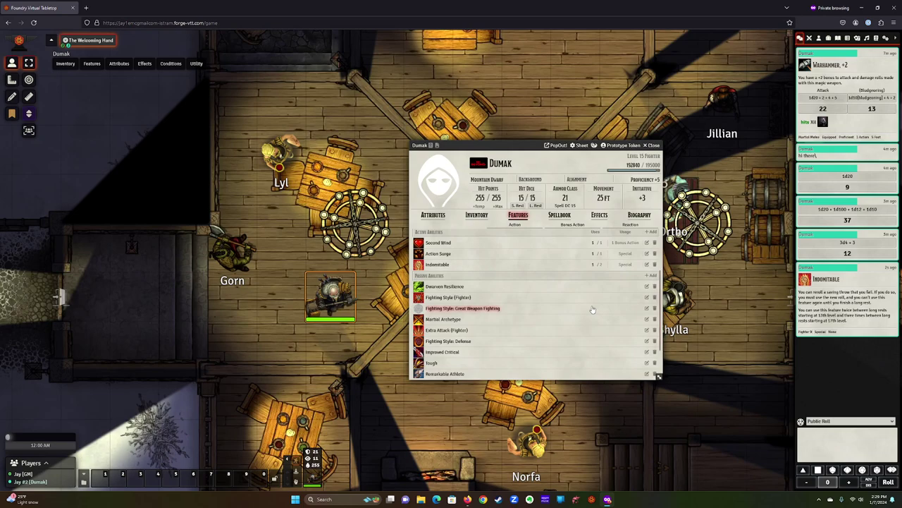
Expand and collapse the Great Weapon Fighting description on the Features tab to read it
scroll(560, 322, down, 1)
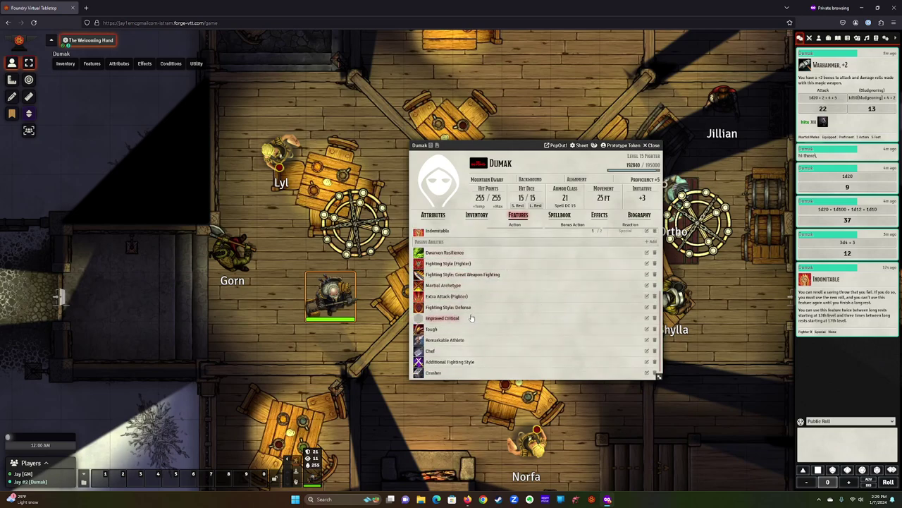
click(458, 275)
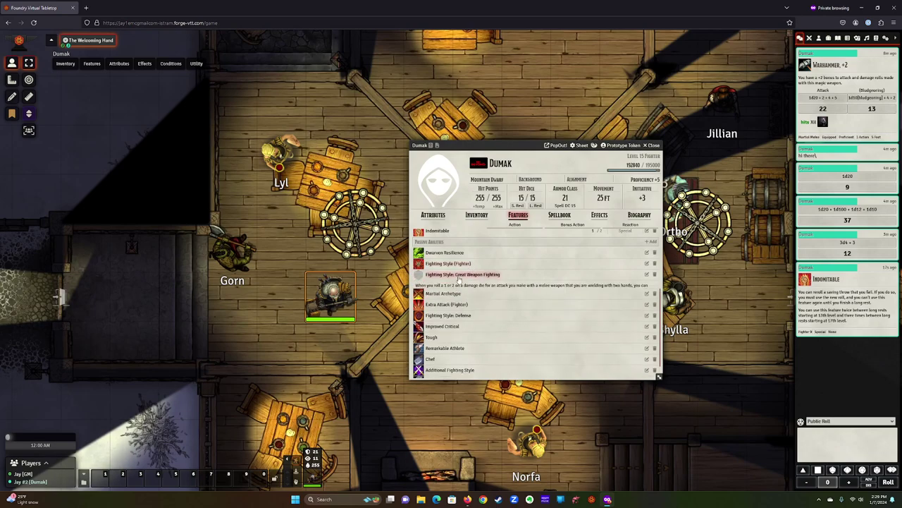
click(459, 275)
click(459, 276)
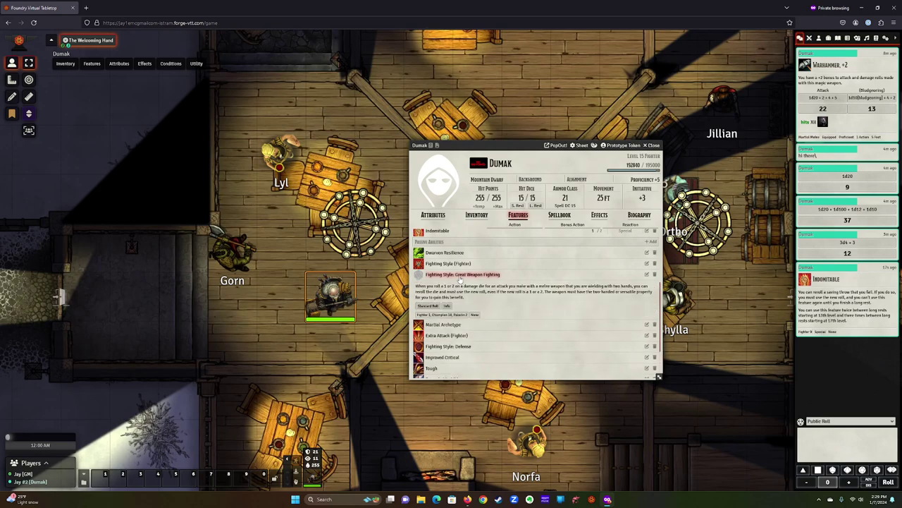
click(459, 278)
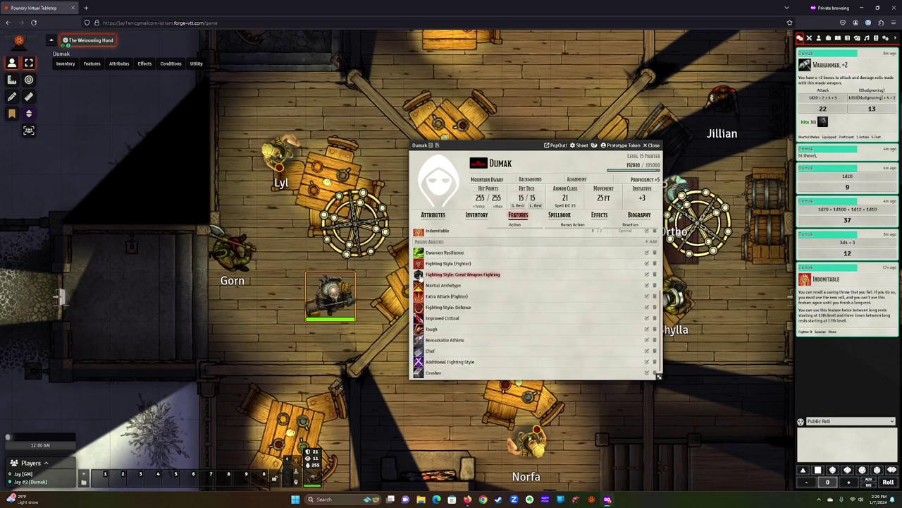
click(482, 276)
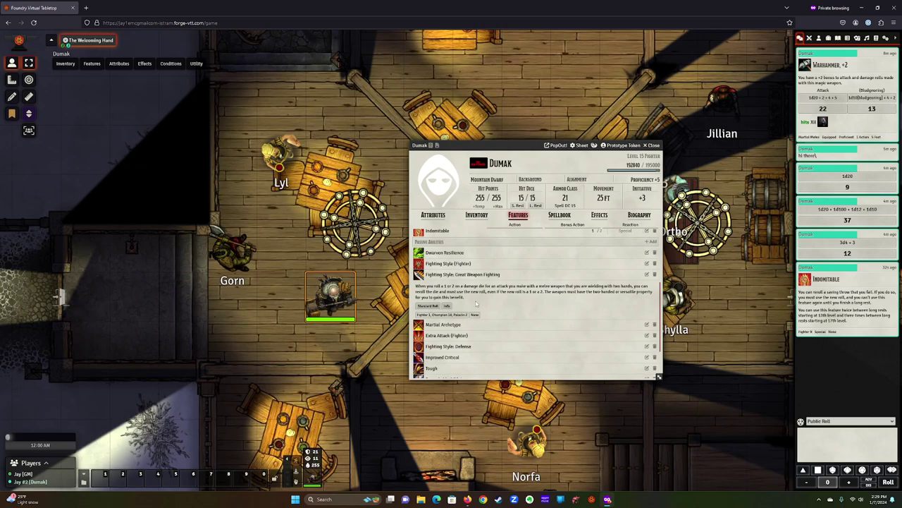
click(467, 275)
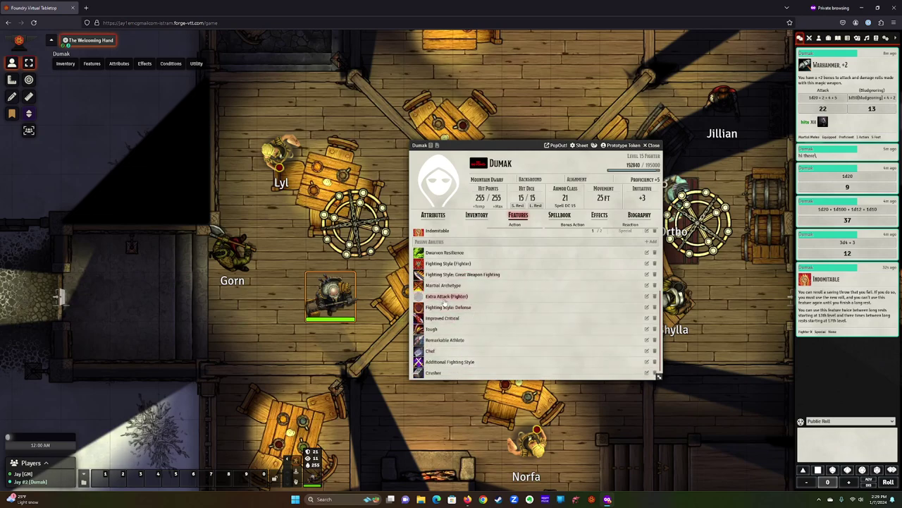
Read the Improved Critical, Superior Critical and Crusher feature descriptions
scroll(444, 303, down, 1)
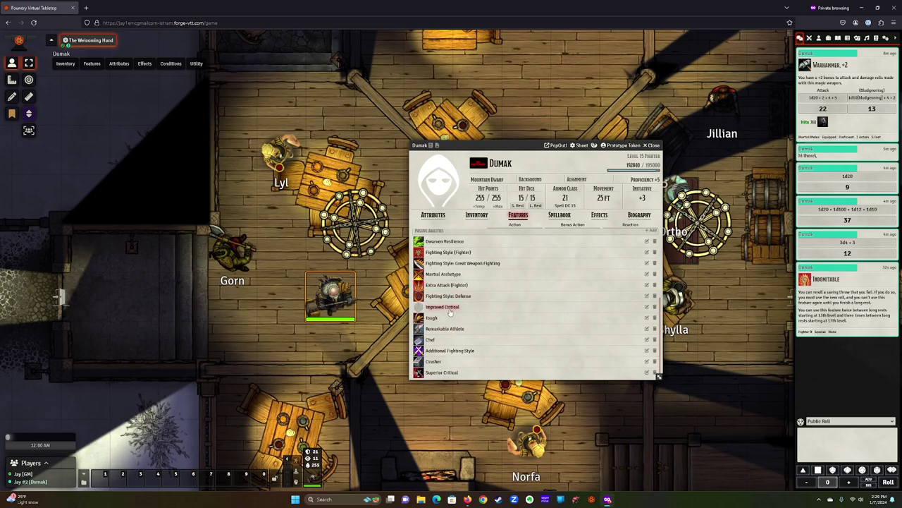
scroll(501, 310, up, 3)
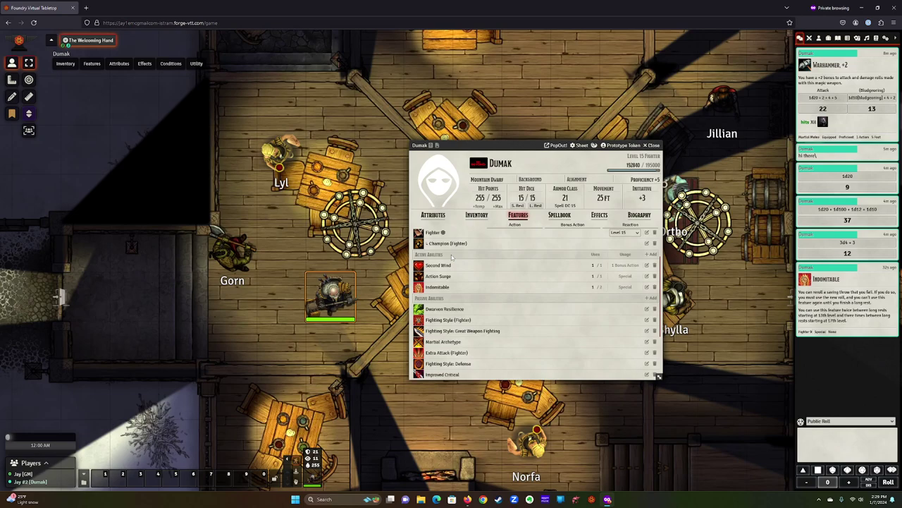
scroll(451, 311, down, 3)
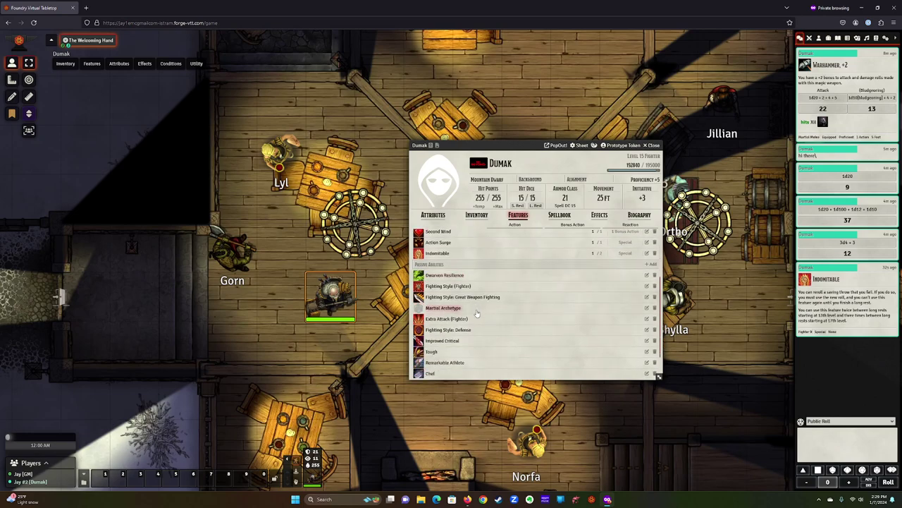
click(451, 341)
scroll(536, 338, down, 1)
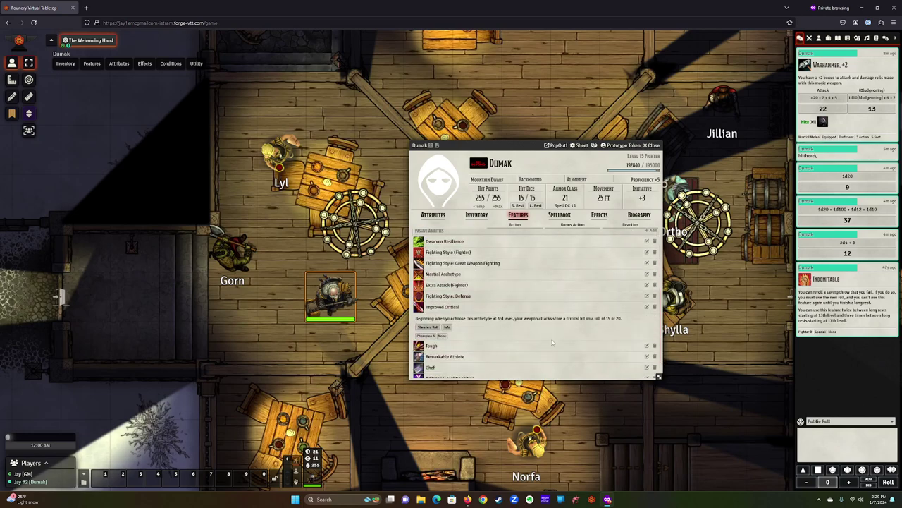
scroll(564, 334, down, 1)
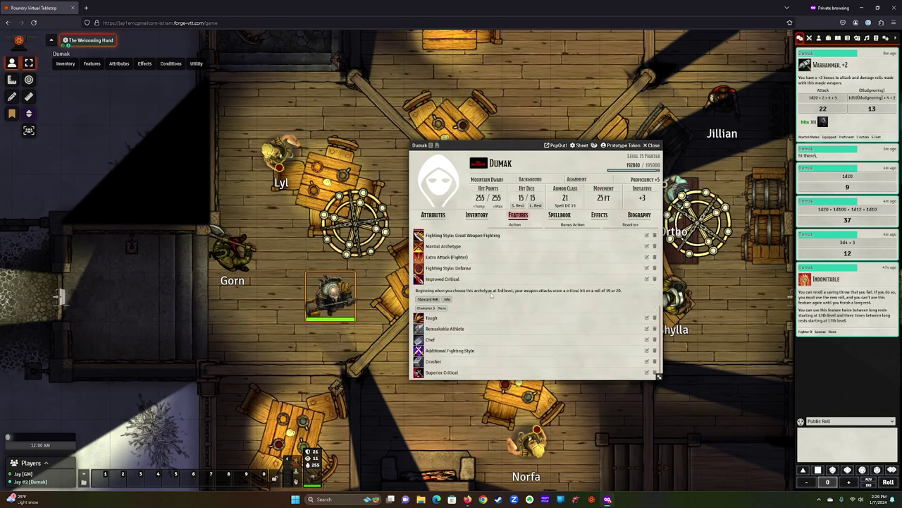
click(547, 296)
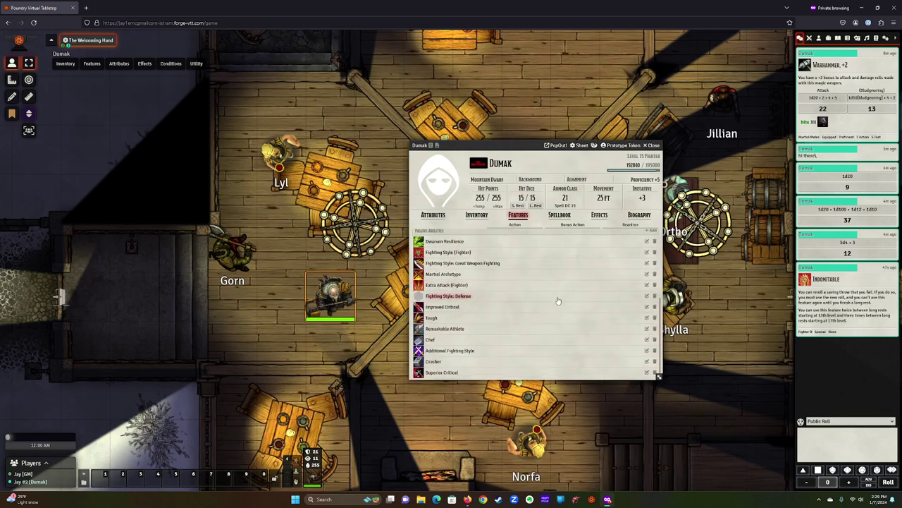
click(443, 373)
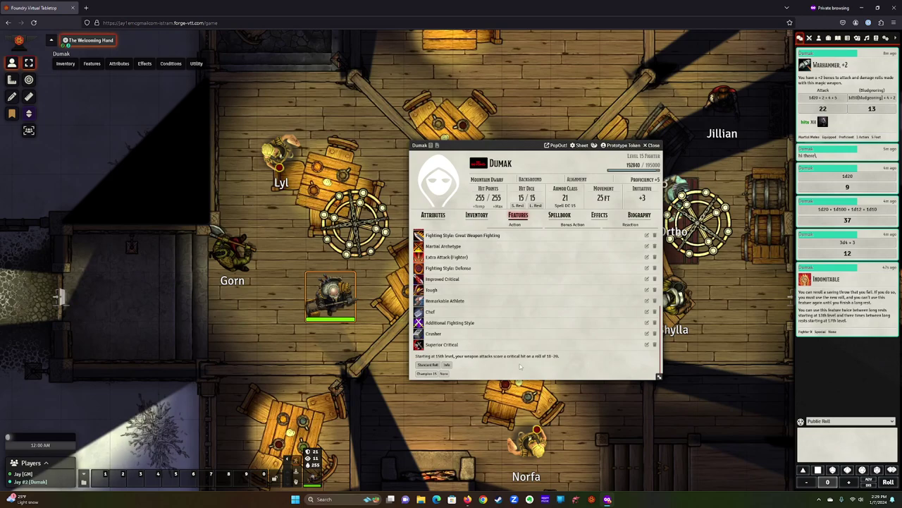
click(443, 345)
click(441, 362)
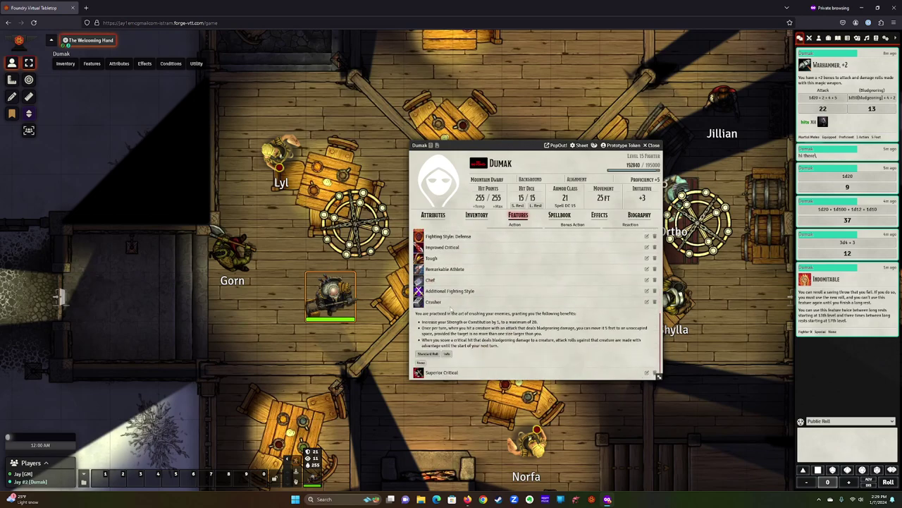
scroll(451, 306, up, 5)
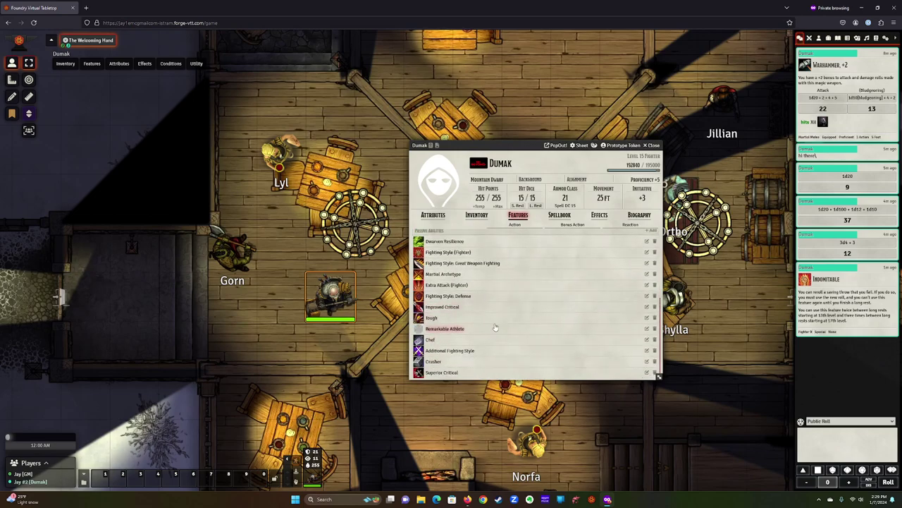
scroll(485, 301, up, 3)
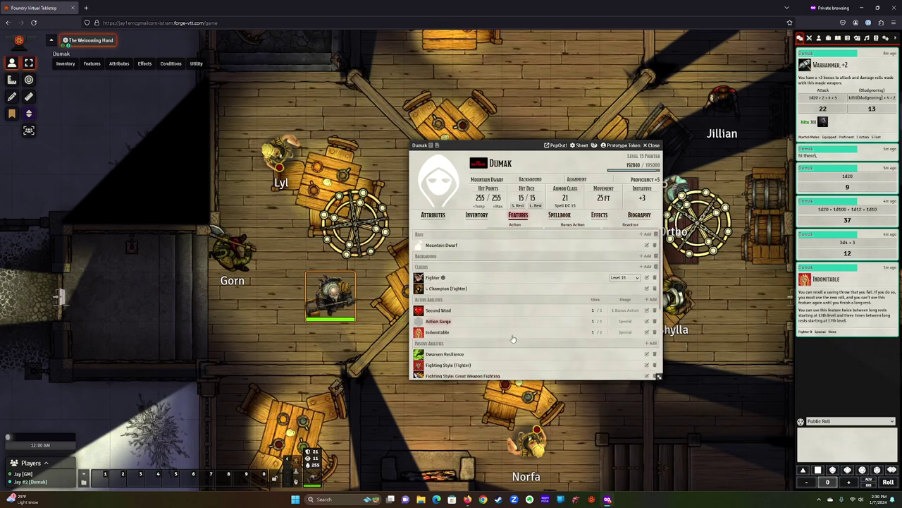
Return to the Attributes tab, try a death save, and dismiss the no-save-needed warning
click(446, 218)
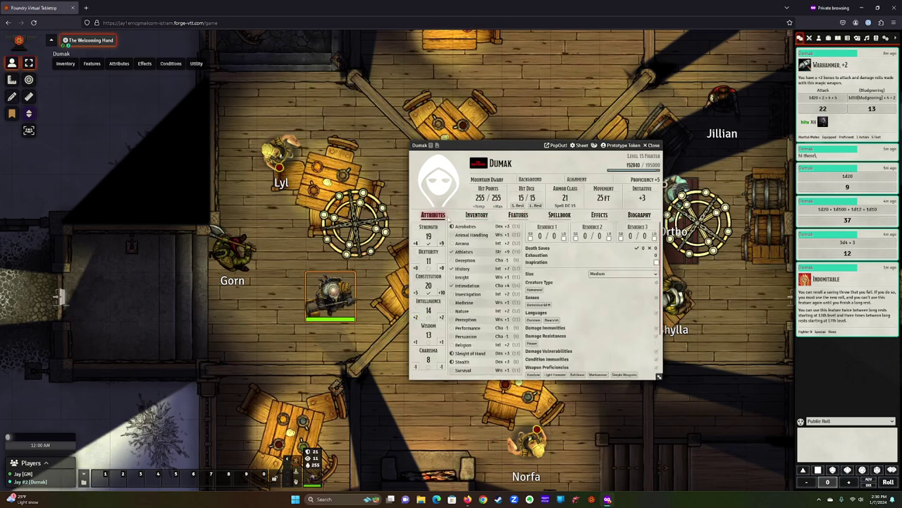
click(471, 216)
click(518, 215)
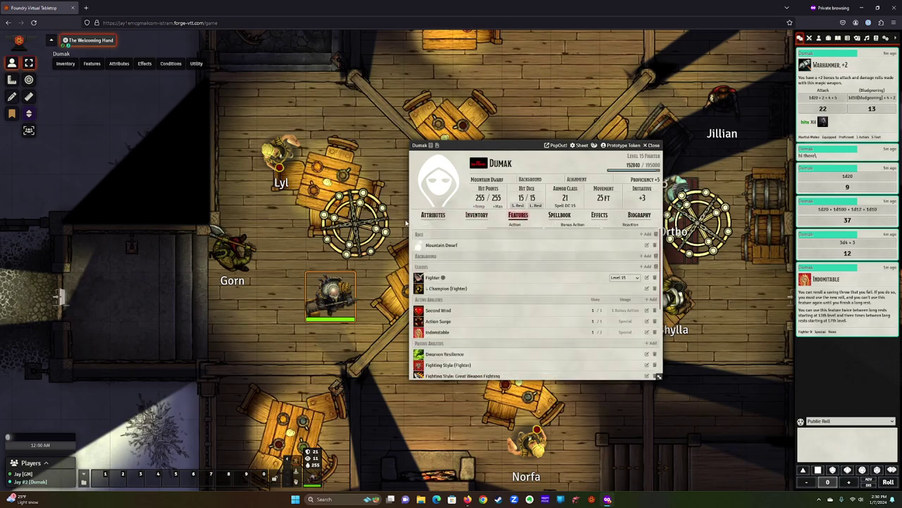
click(435, 217)
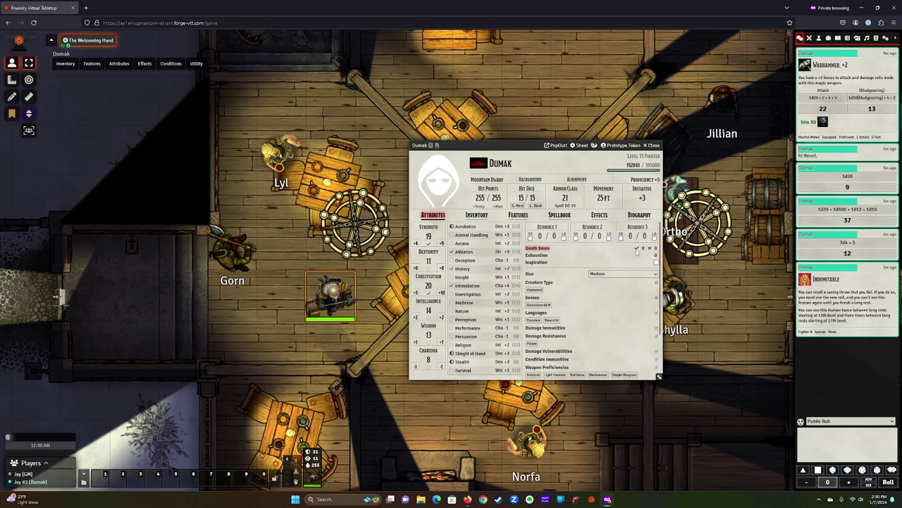
click(539, 250)
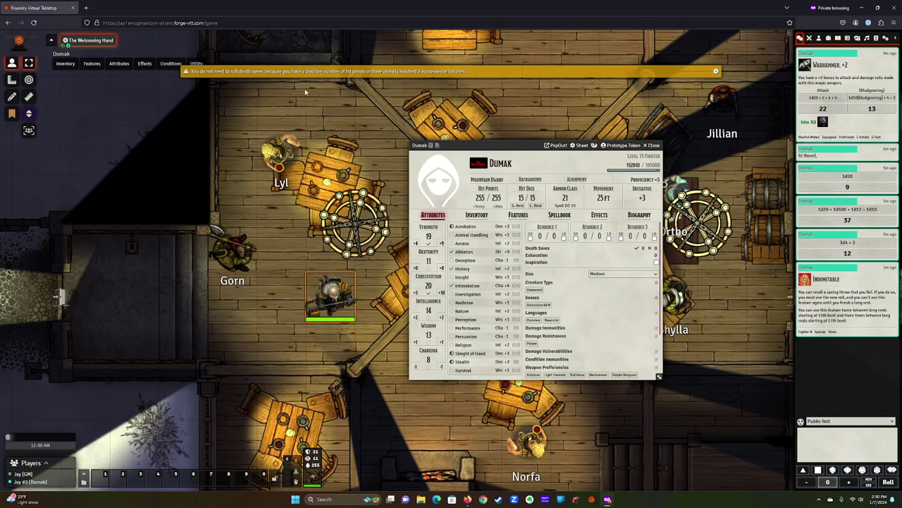
click(715, 72)
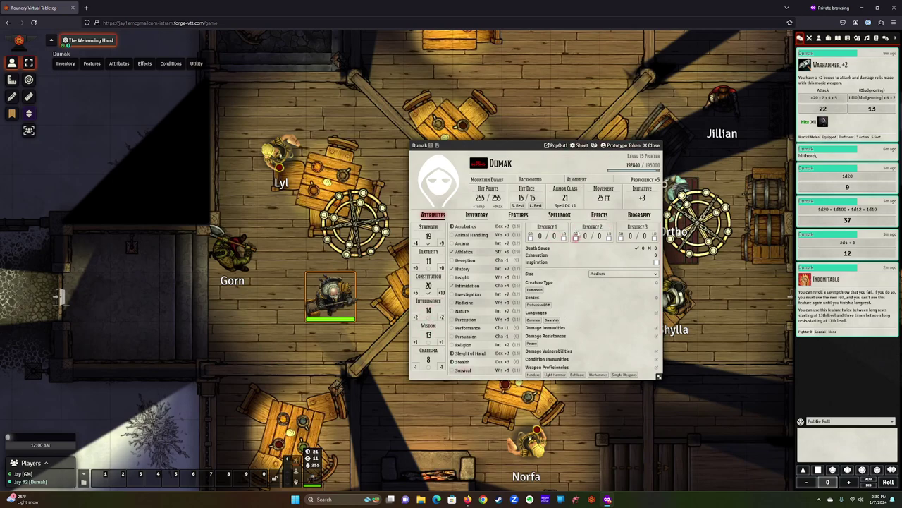
Close Dumak's sheet and roll a Warhammer +2 attack from the token action HUD
click(654, 145)
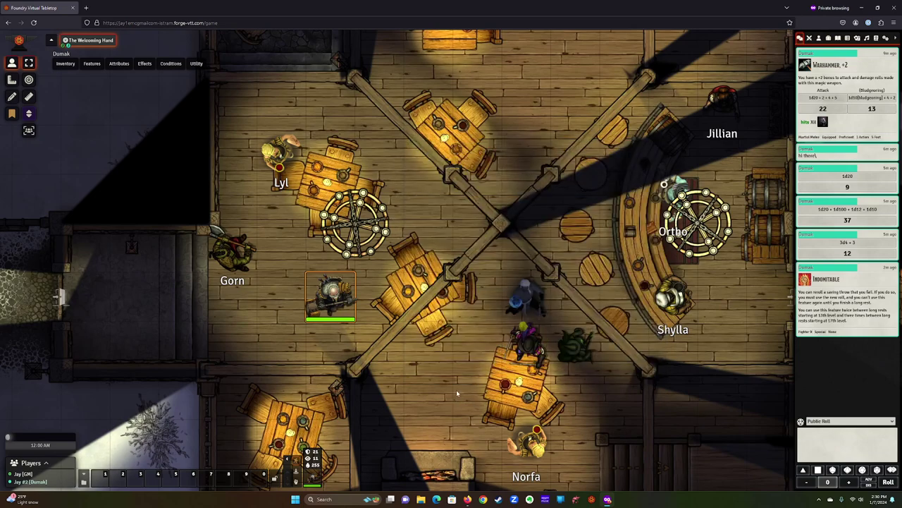
drag(457, 393, 459, 343)
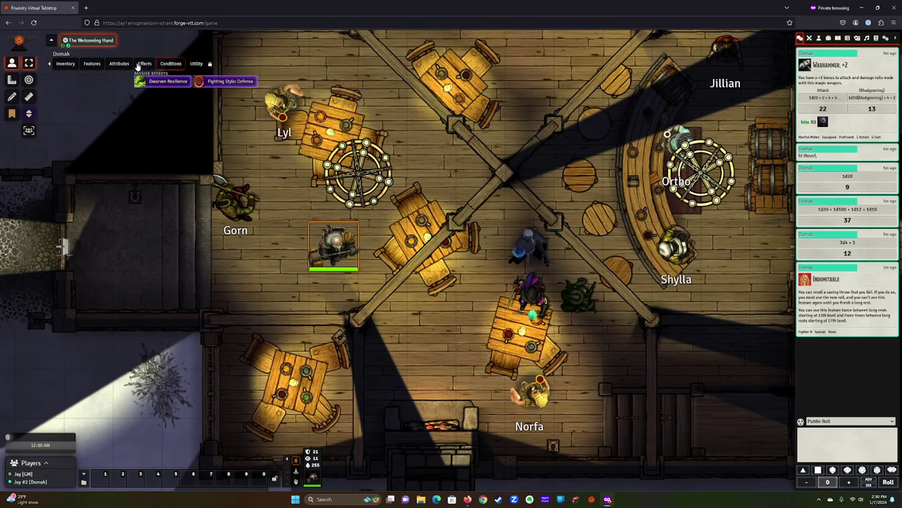
mouse_move(59, 62)
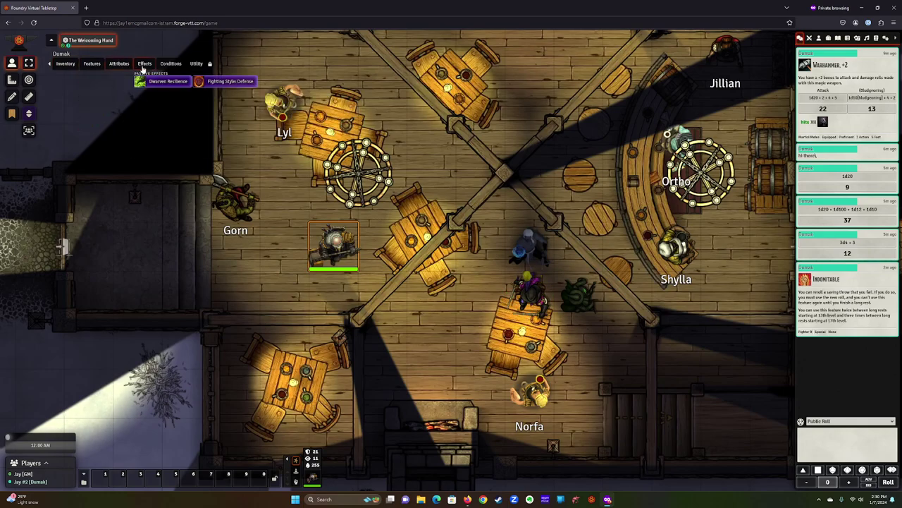
mouse_move(189, 69)
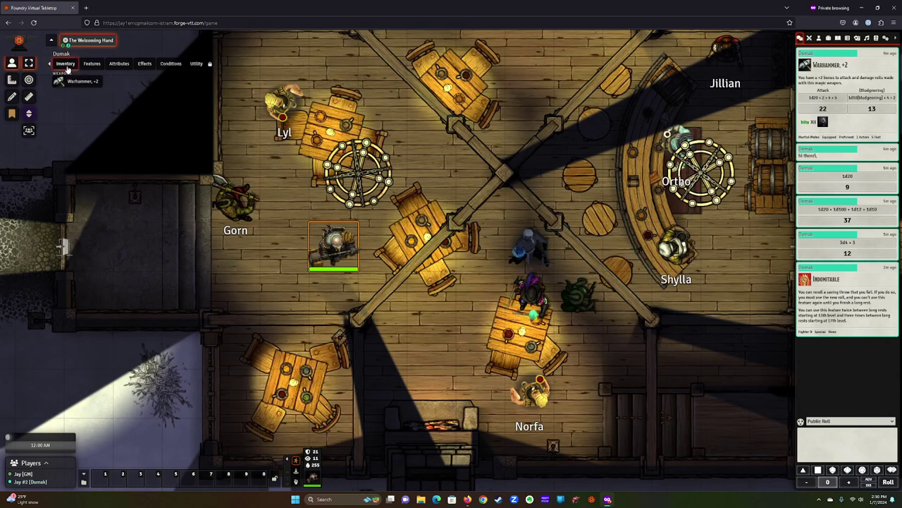
click(67, 81)
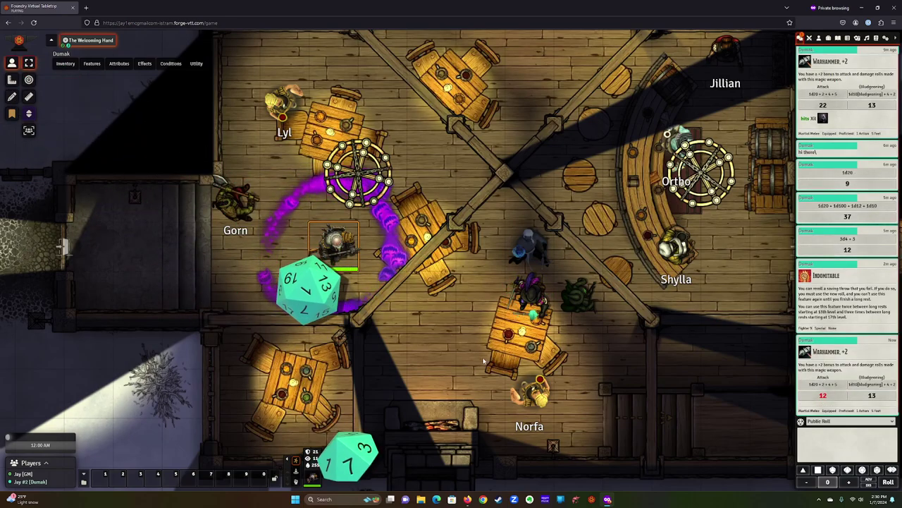
Roll three more Warhammer +2 attacks, the last hitting 27 for 13 damage
drag(507, 363, 491, 338)
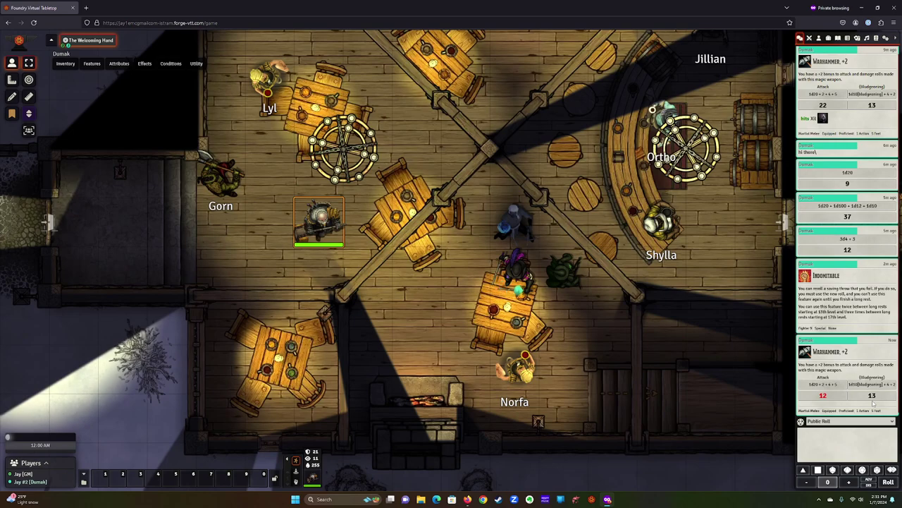
mouse_move(65, 63)
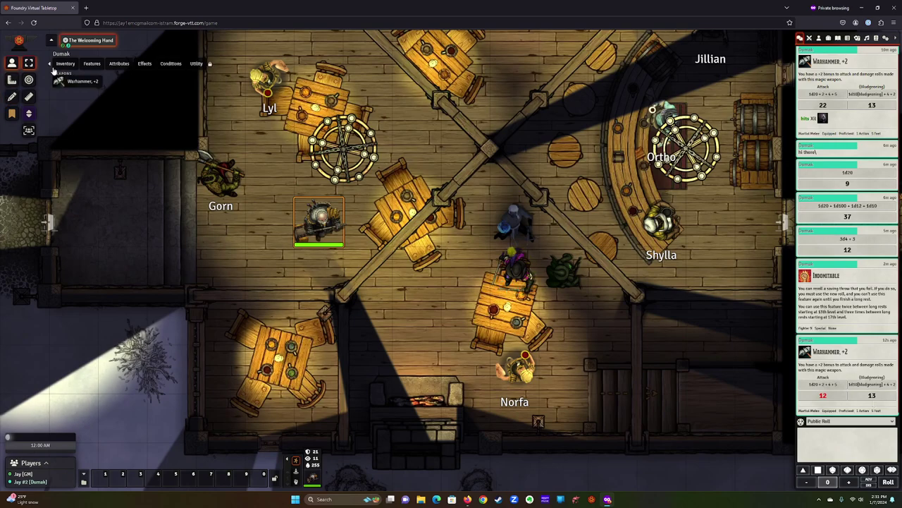
click(72, 82)
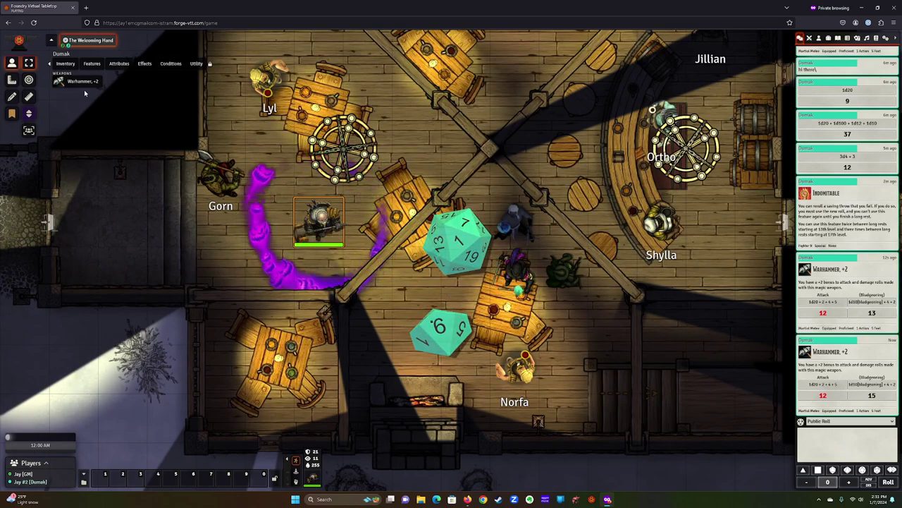
click(84, 89)
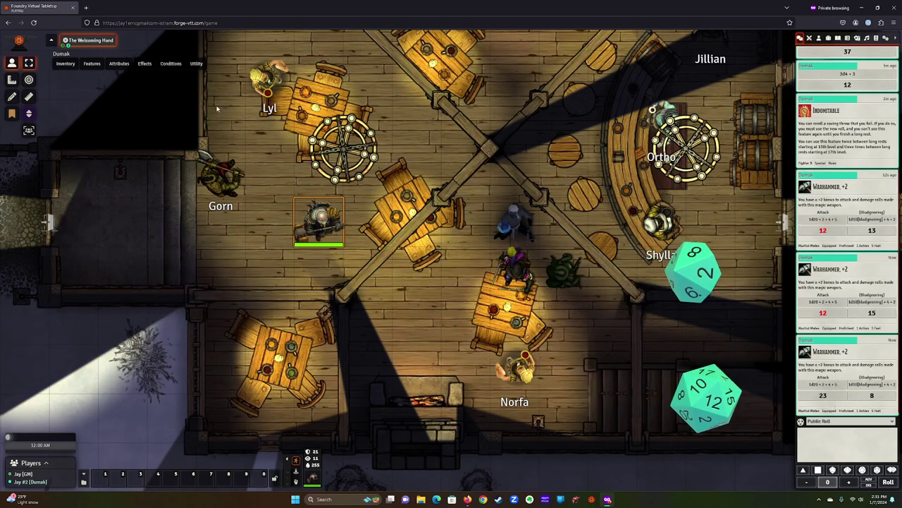
click(80, 63)
click(84, 90)
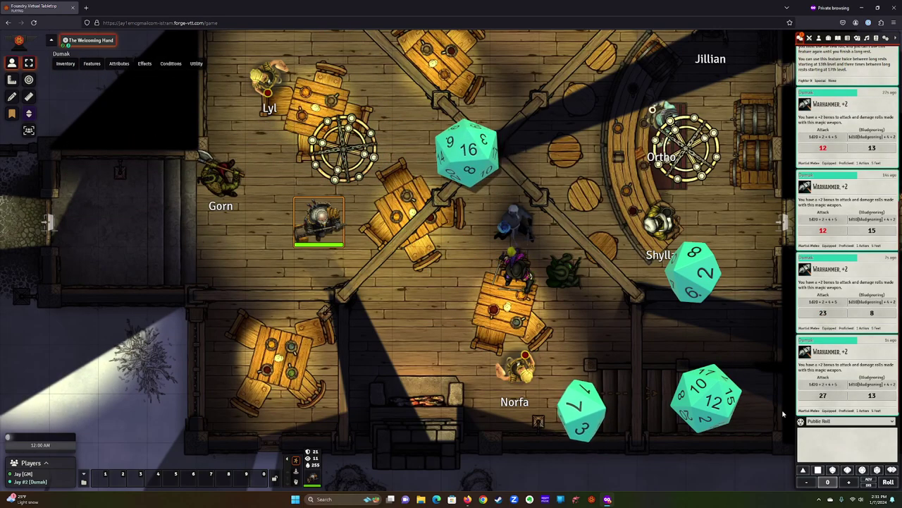
Use Dumak's Second Wind from the HUD's Features list to heal 1d10 + 15
click(91, 64)
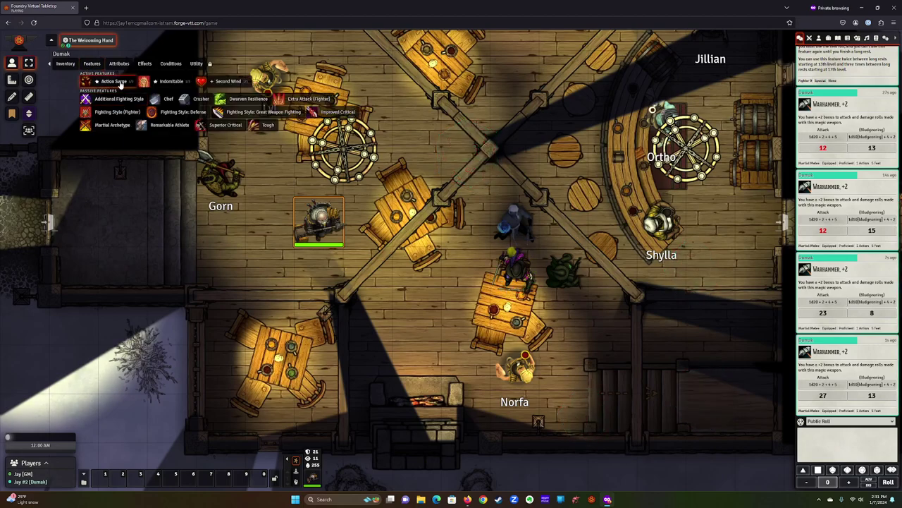
mouse_move(179, 86)
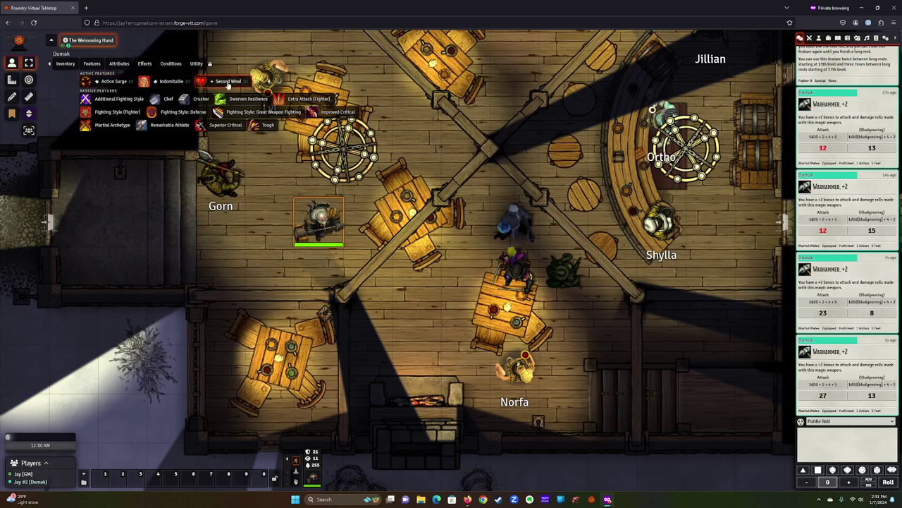
mouse_move(228, 84)
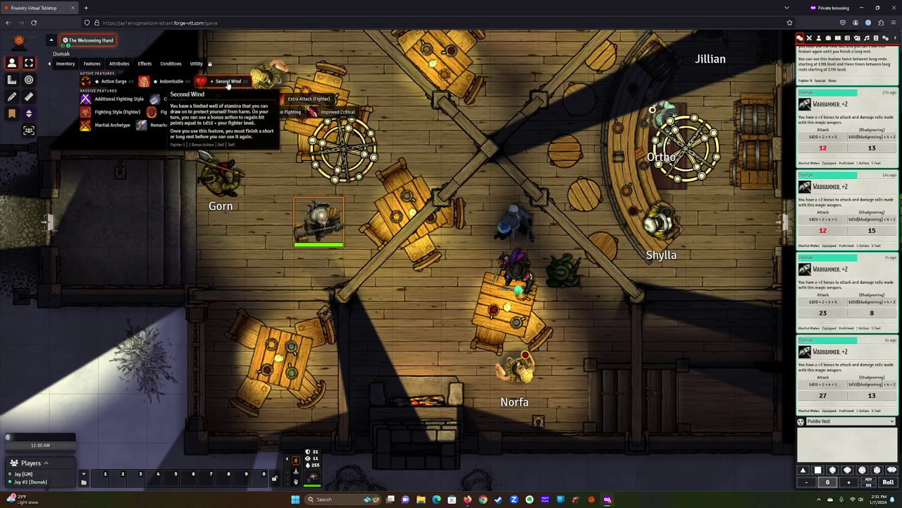
click(228, 84)
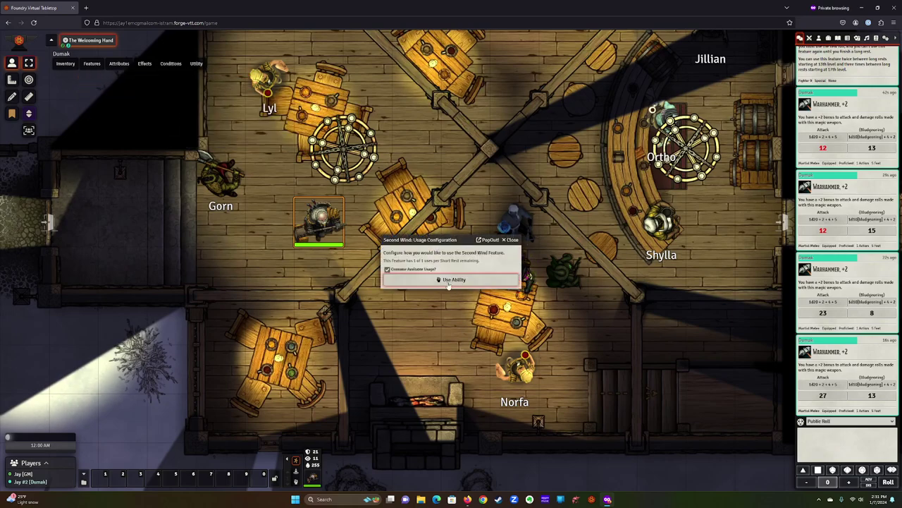
click(451, 279)
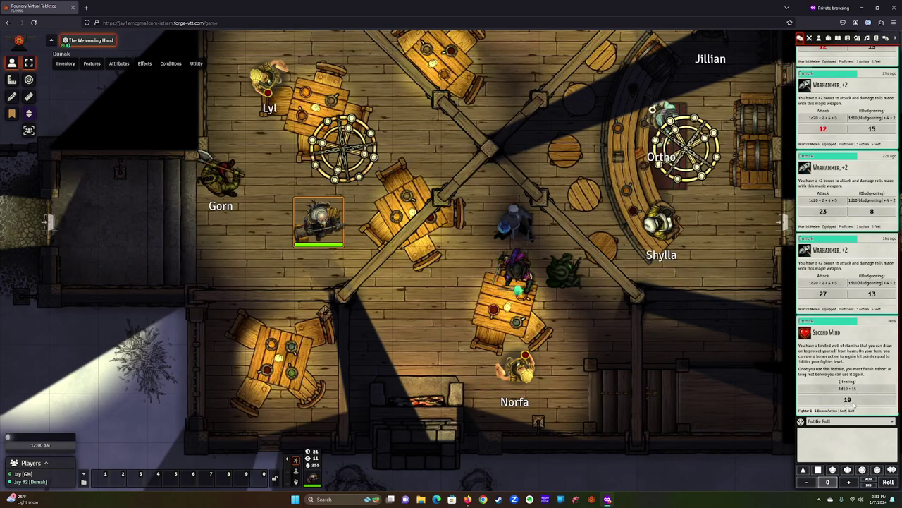
Expand the Second Wind chat card to show the 19-point healing roll's dice breakdown
mouse_move(120, 64)
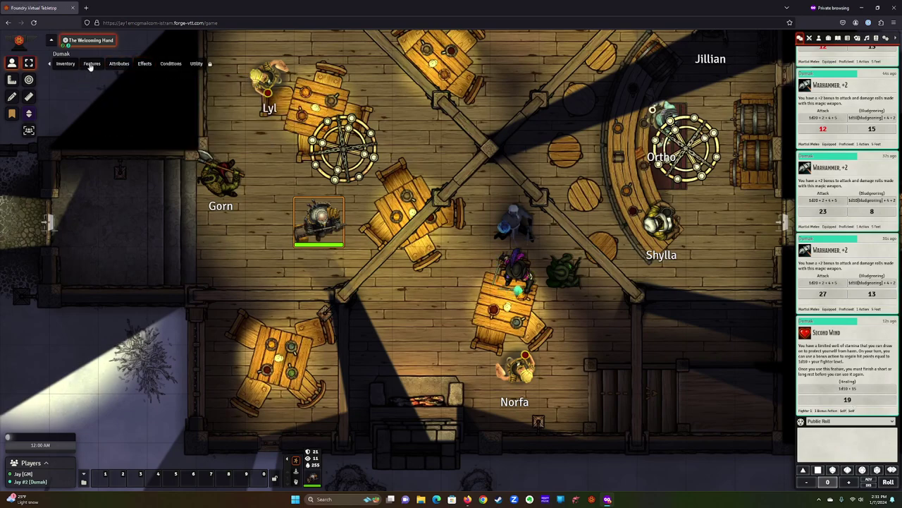
mouse_move(91, 64)
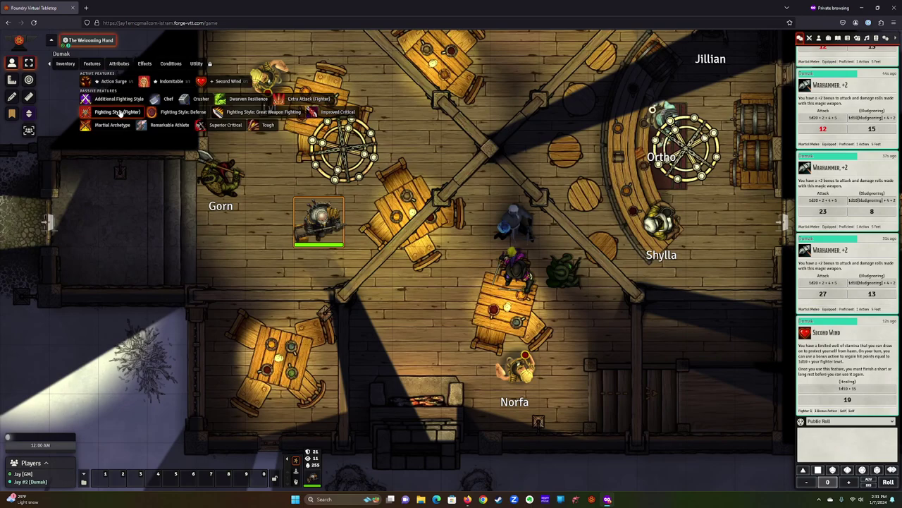
mouse_move(186, 116)
mouse_move(226, 115)
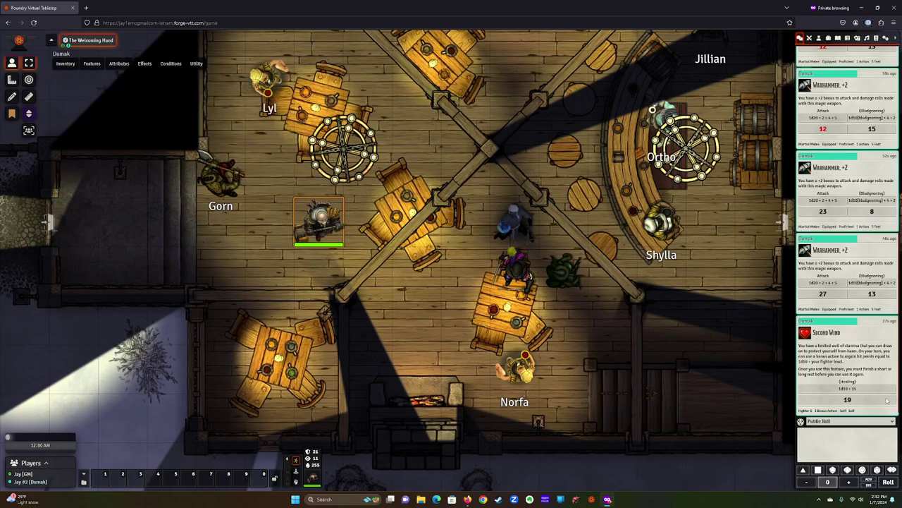
click(848, 400)
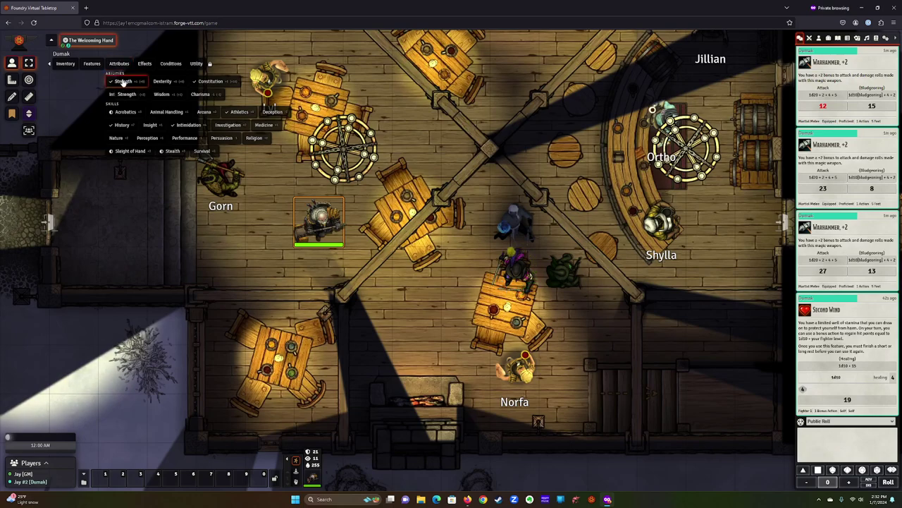
Roll Dumak's Strength saving throw (16), Intimidation check (17) and Investigation check (21)
click(123, 83)
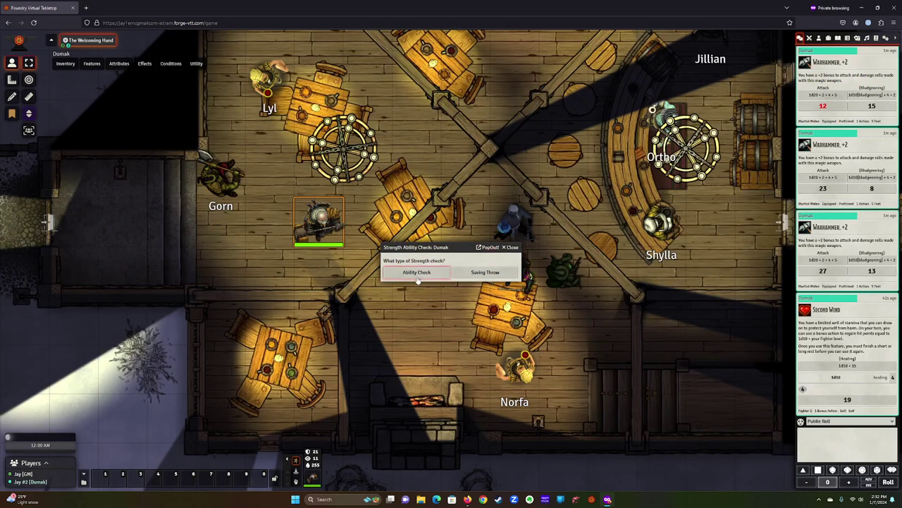
click(483, 275)
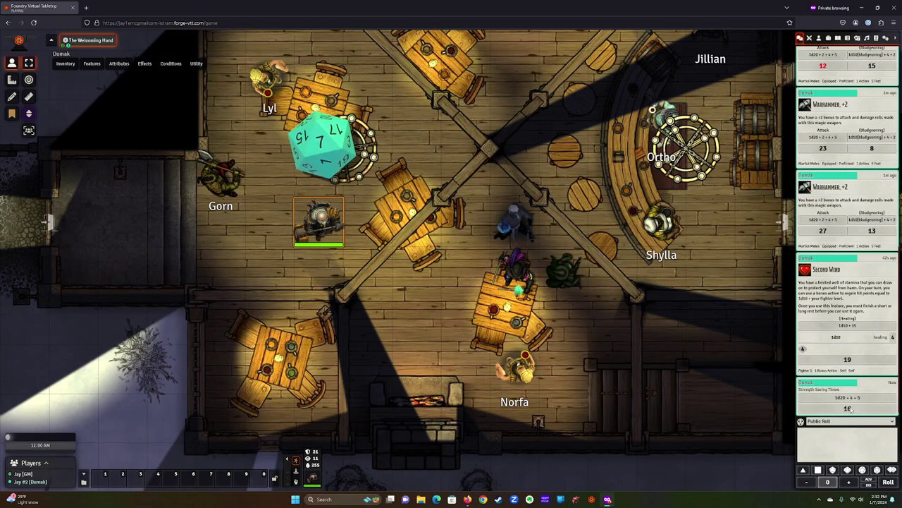
mouse_move(129, 68)
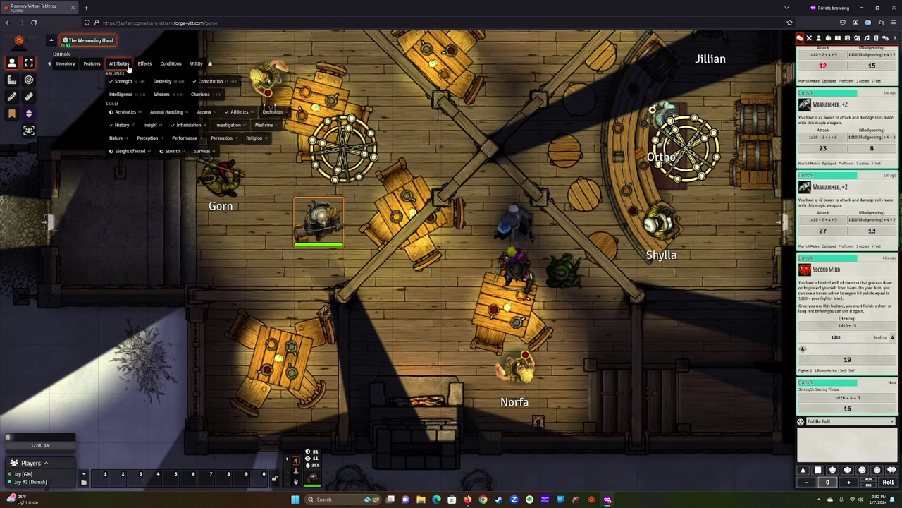
click(184, 125)
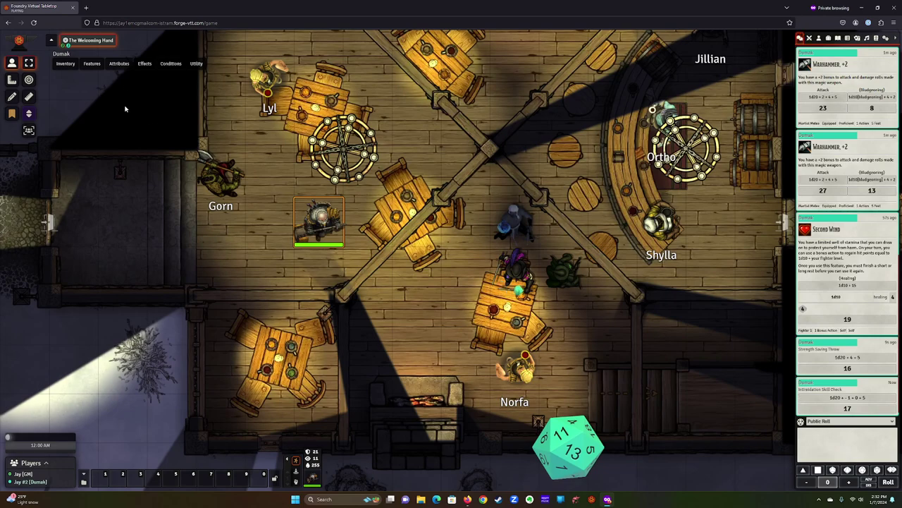
mouse_move(119, 65)
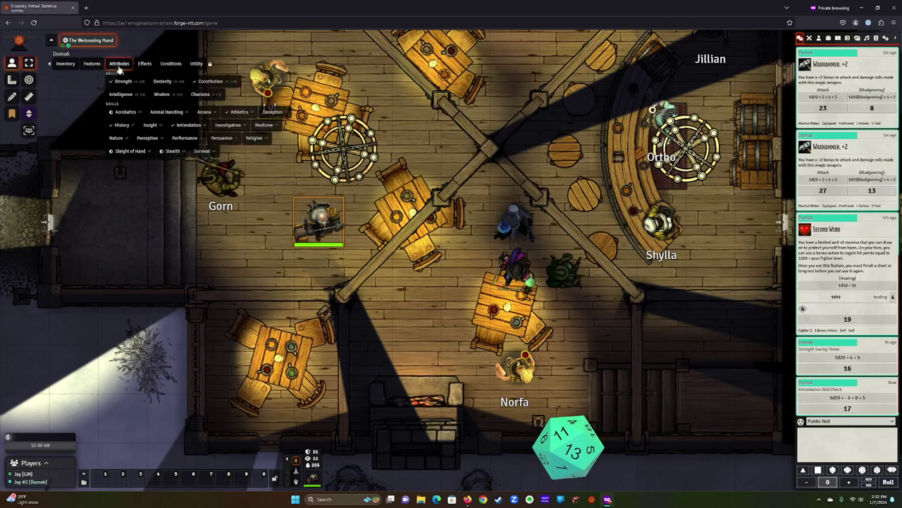
click(228, 126)
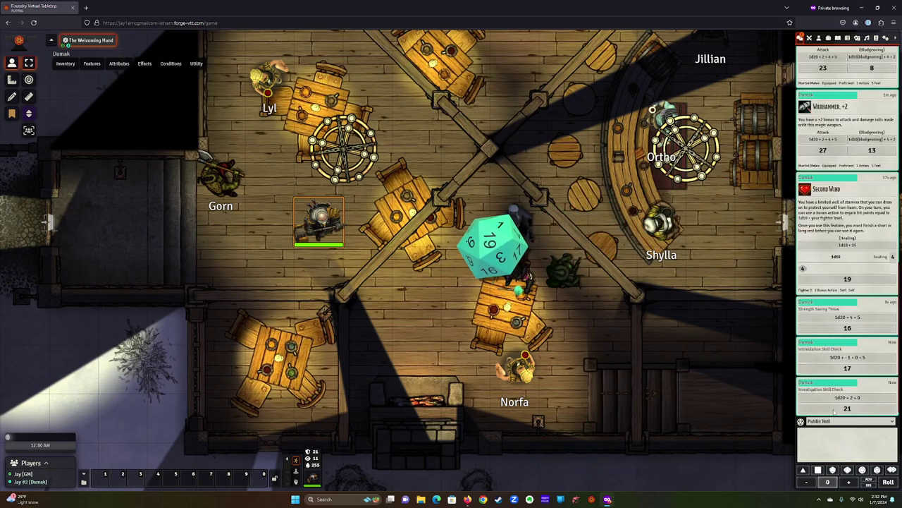
mouse_move(146, 71)
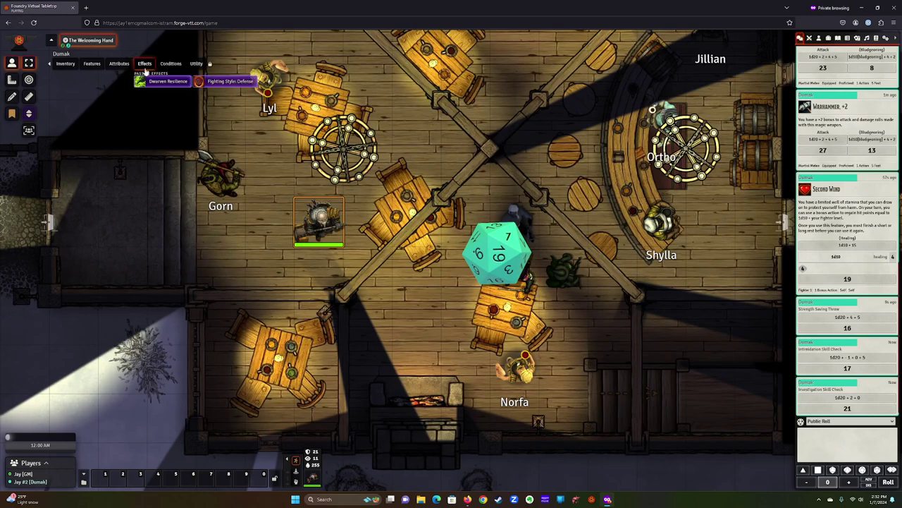
mouse_move(173, 66)
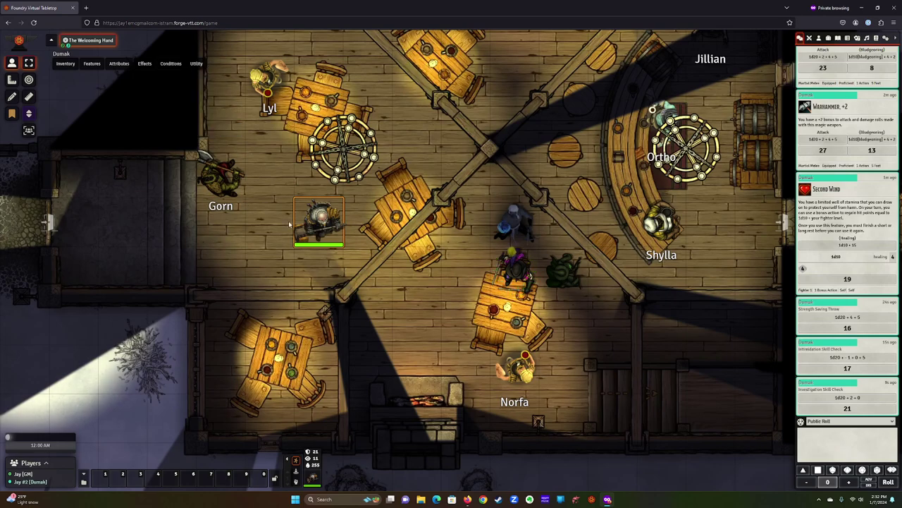
Apply -25 to Dumak's hit points so he drops to 0 and falls unconscious
right_click(319, 221)
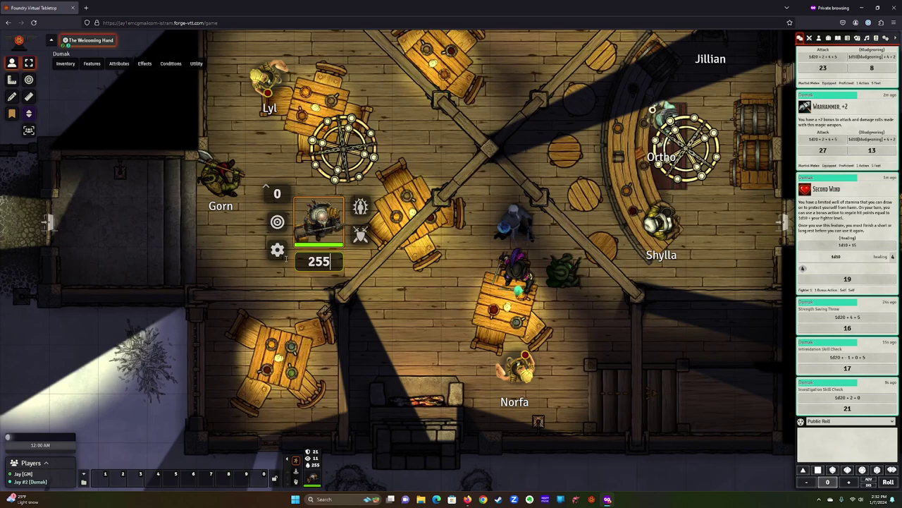
text(-)
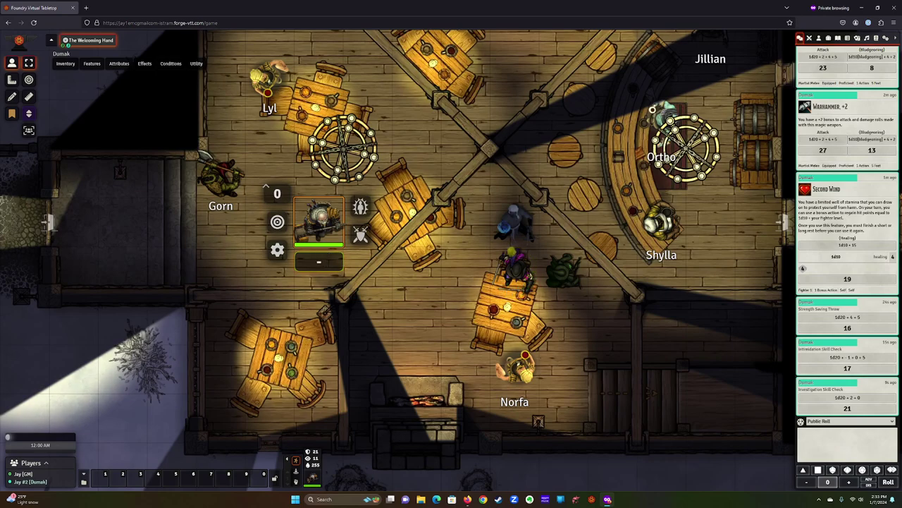
text(25)
key(Return)
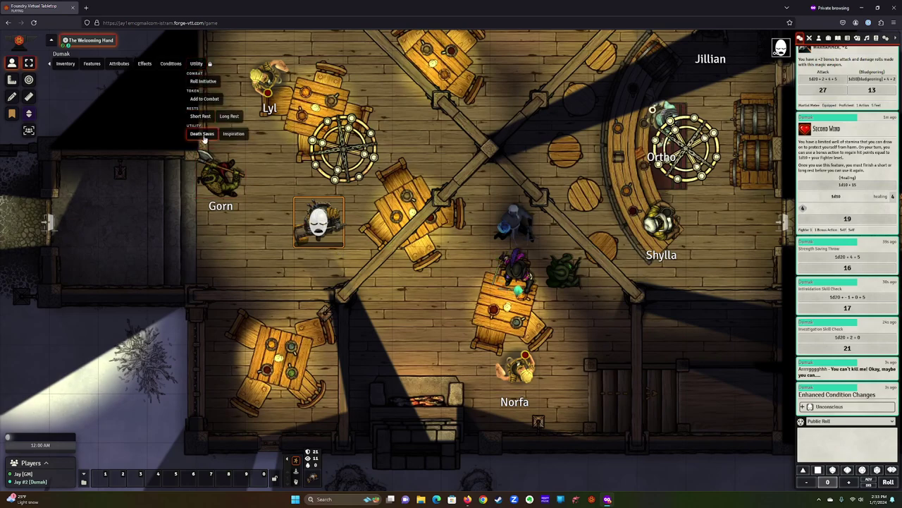
Roll two death saving throws for Dumak, getting 18 and 14
click(202, 134)
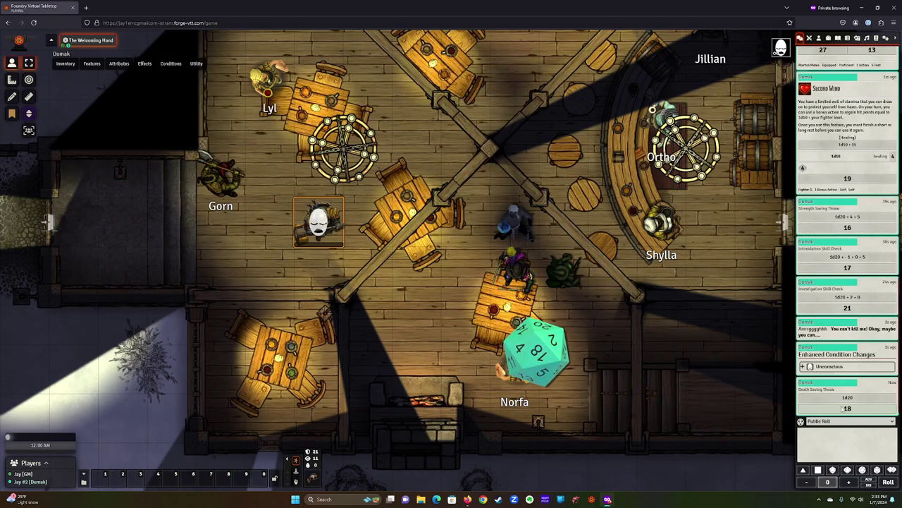
mouse_move(201, 64)
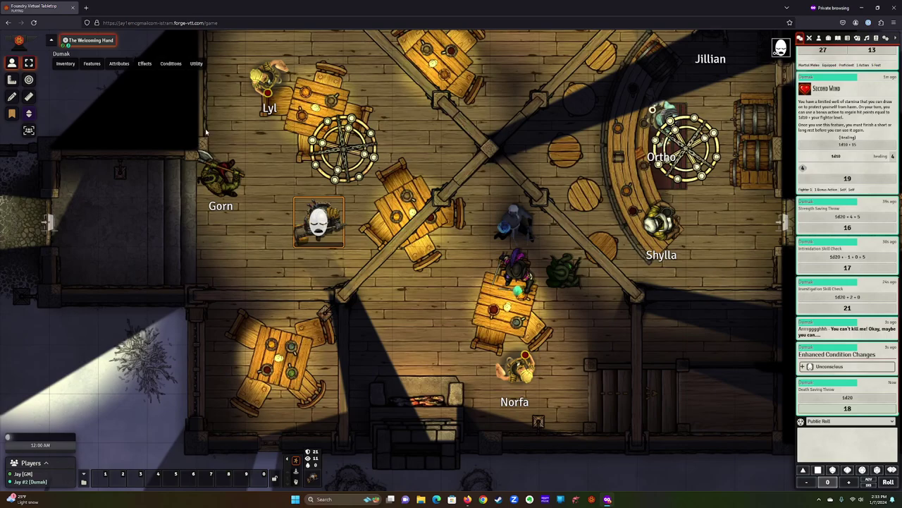
click(203, 134)
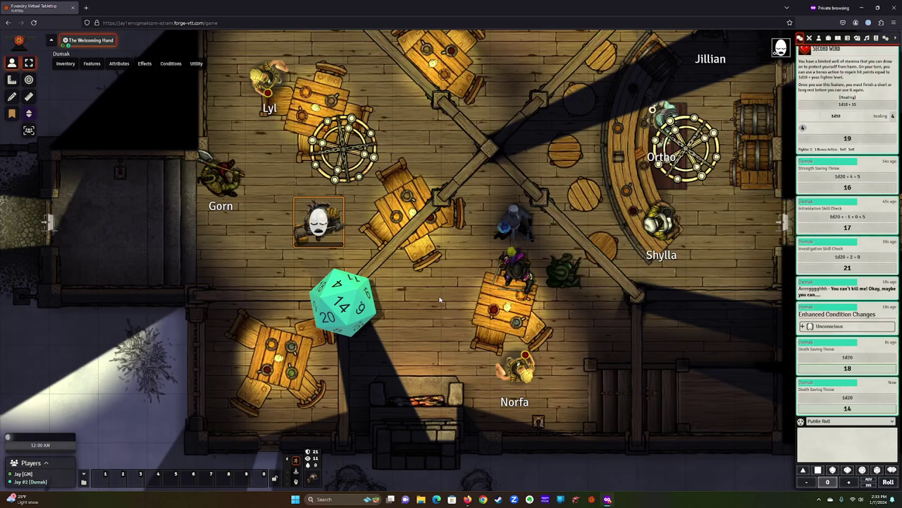
mouse_move(202, 63)
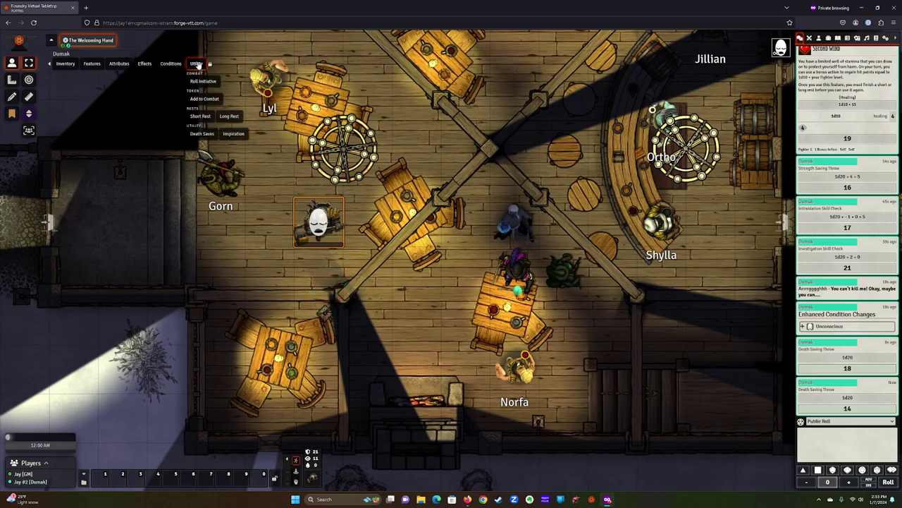
mouse_move(68, 65)
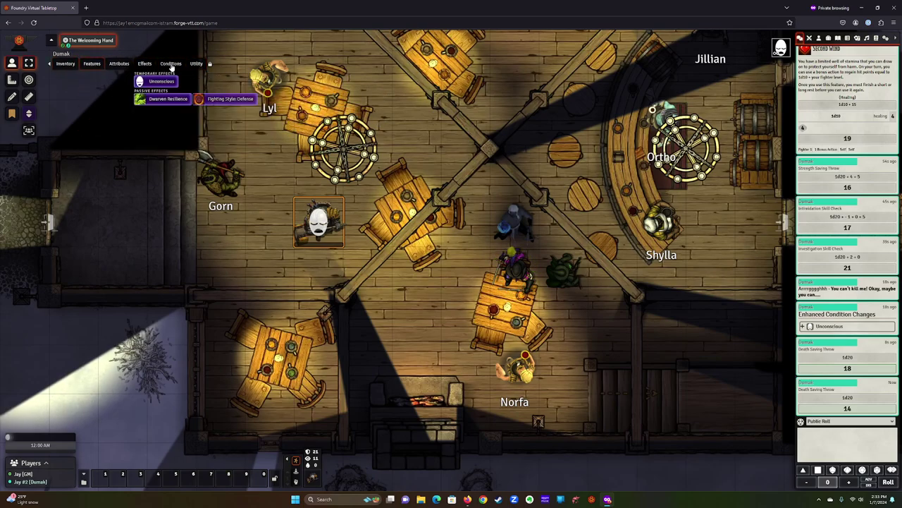
Heal Dumak by +255 to restore him to full hit points
right_click(321, 223)
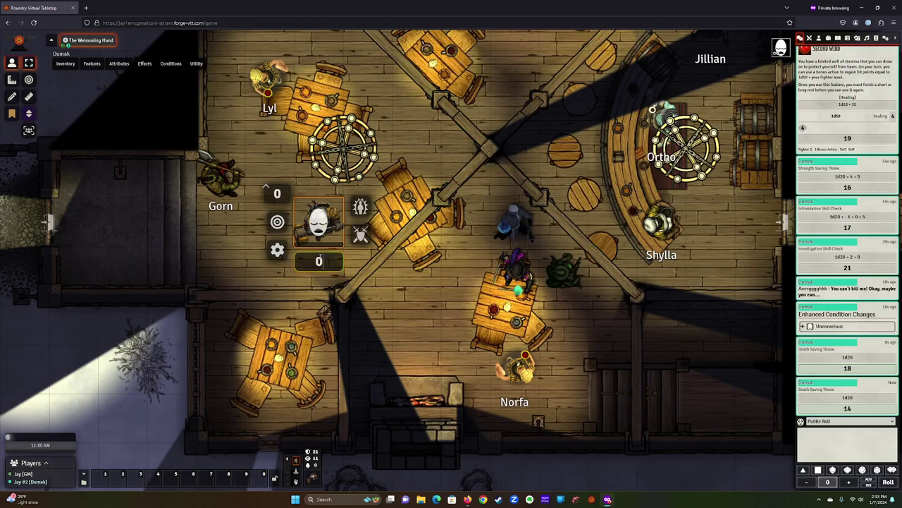
click(321, 261)
text(+255)
key(Return)
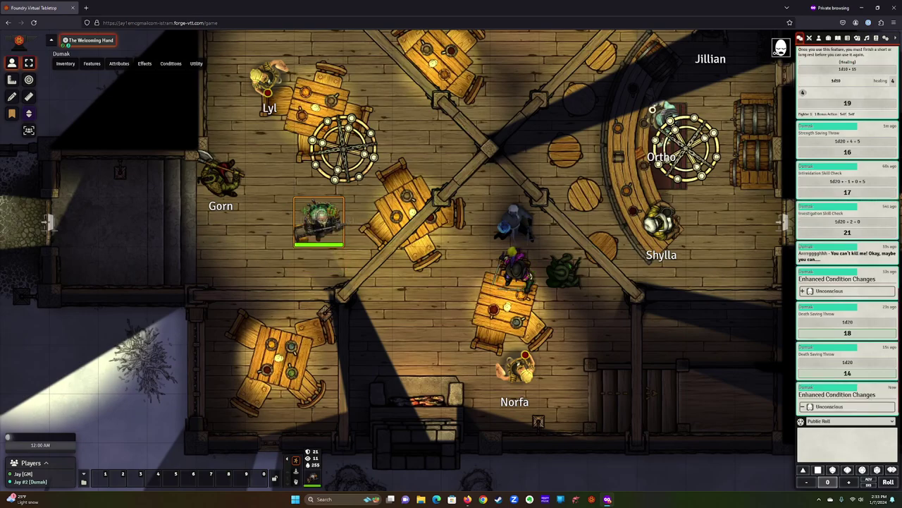
Move Dumak's token out through the door toward the dragon outdoors
drag(372, 337, 430, 152)
key(Left)
key(Left)
key(Left)
key(Left)
key(Left)
key(Left)
key(Left)
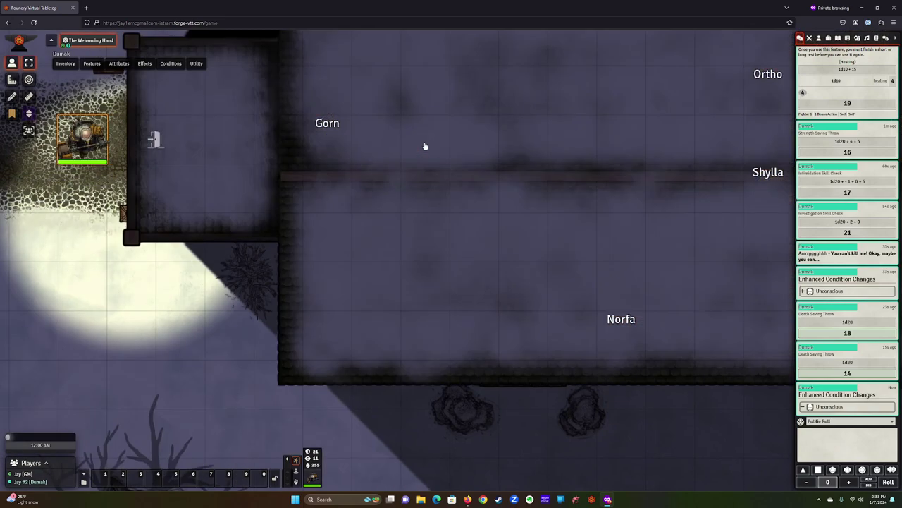
click(155, 141)
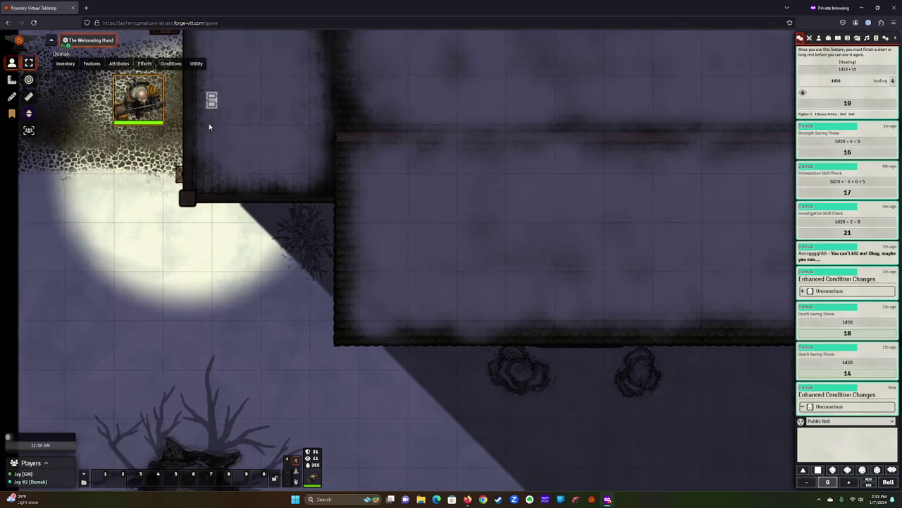
mouse_move(141, 104)
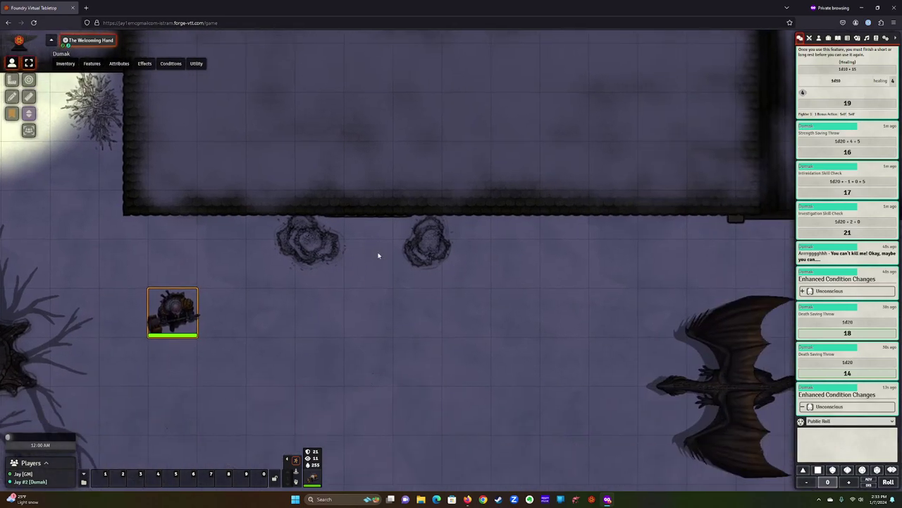
mouse_move(171, 321)
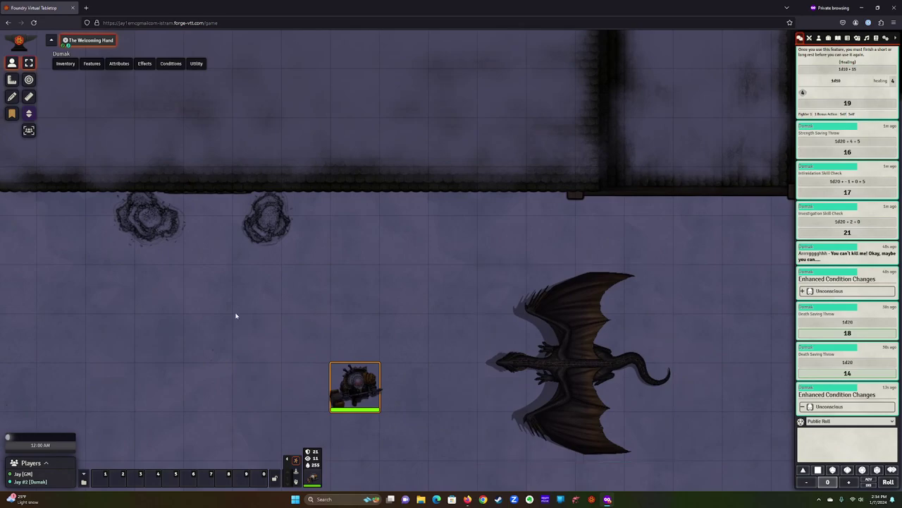
In the GM window, add Dumak and the dragon to combat and roll their initiative
key(alt+Tab)
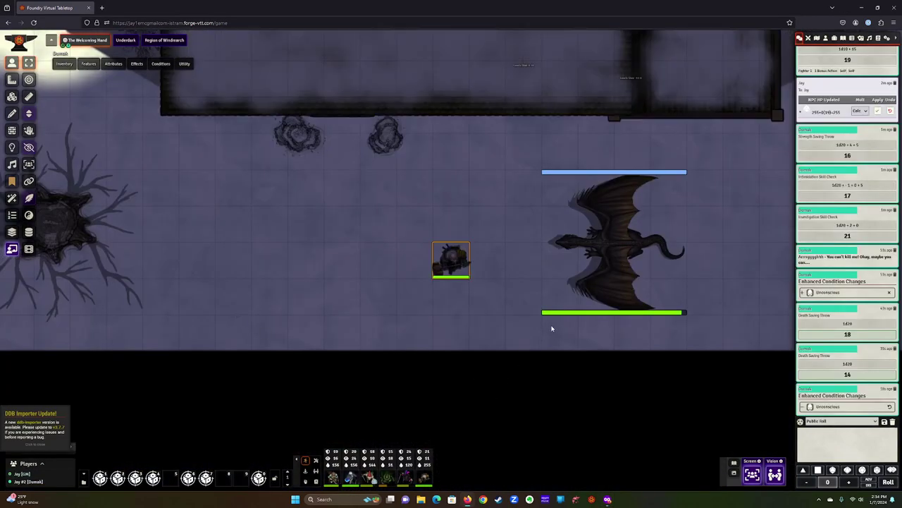
shift+click(578, 282)
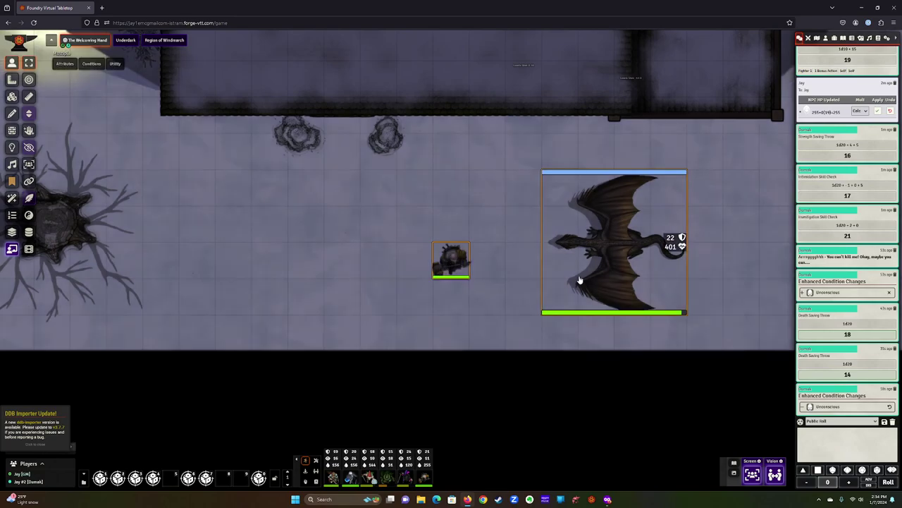
right_click(639, 303)
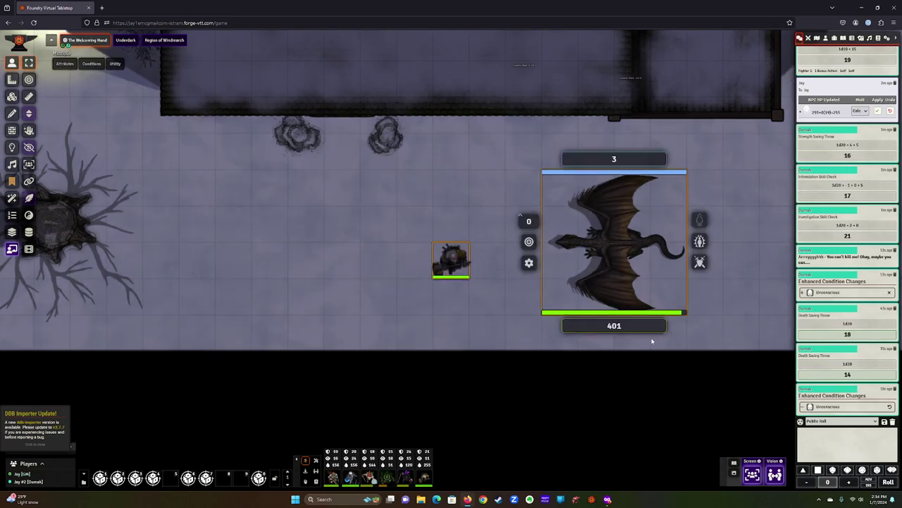
click(701, 266)
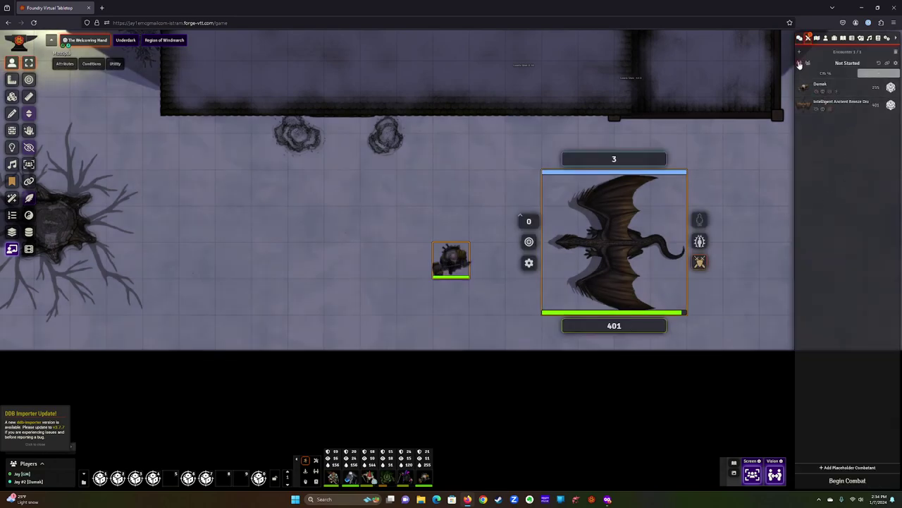
click(799, 63)
key(alt+Tab)
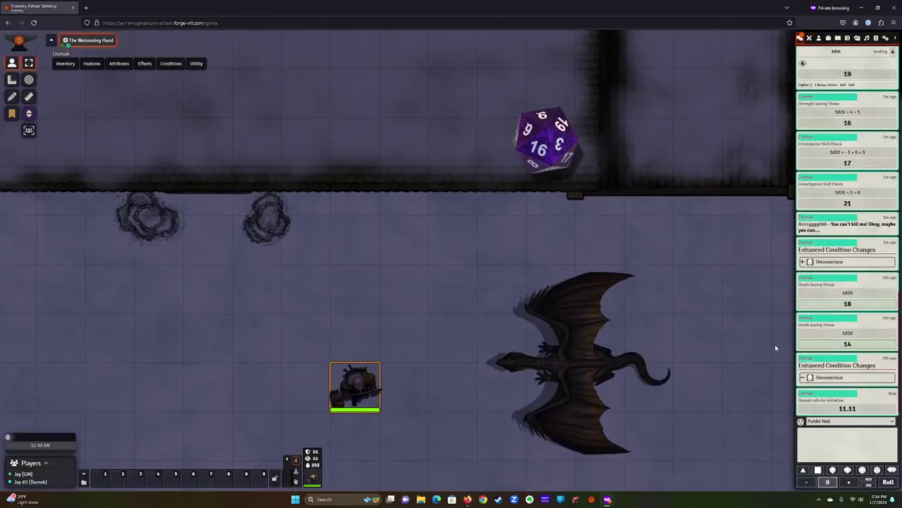
key(alt+Tab)
key(alt+Tab)
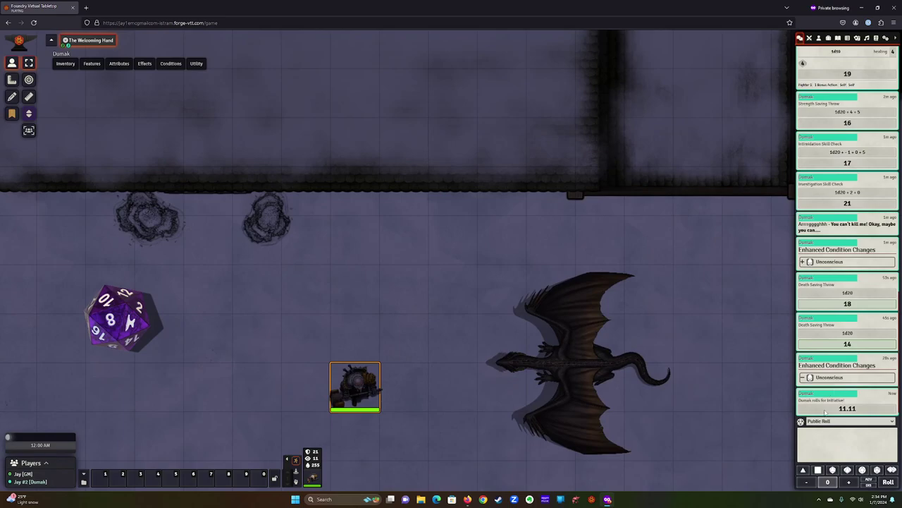
key(alt+Tab)
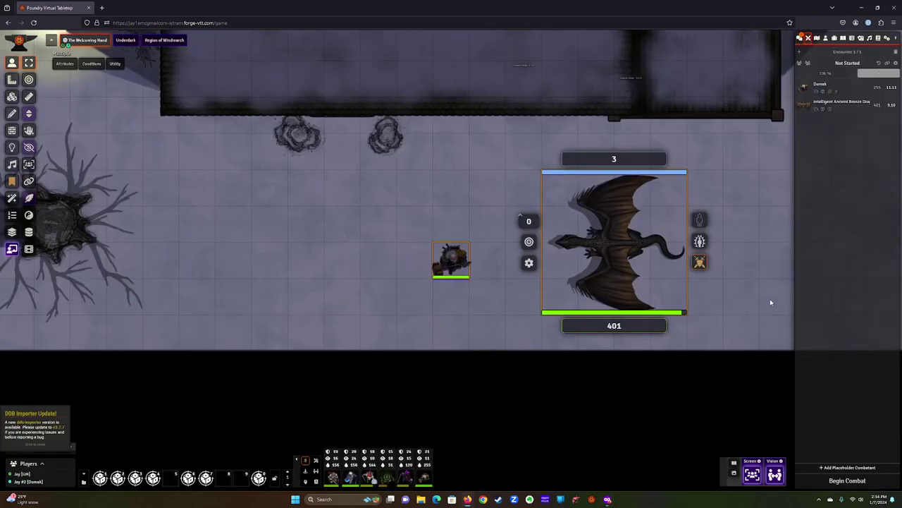
Begin combat, then move Dumak's token two squares to stand beside the dragon
click(843, 485)
key(alt+Tab)
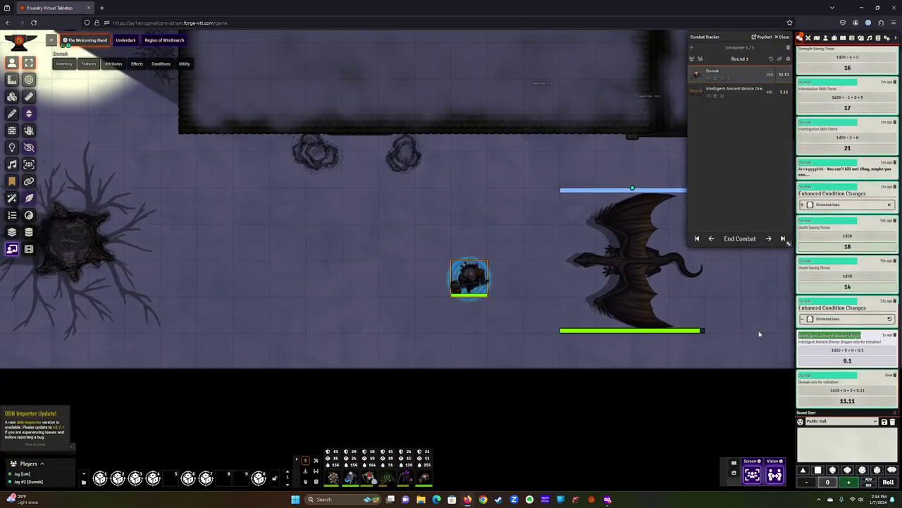
key(alt+Tab)
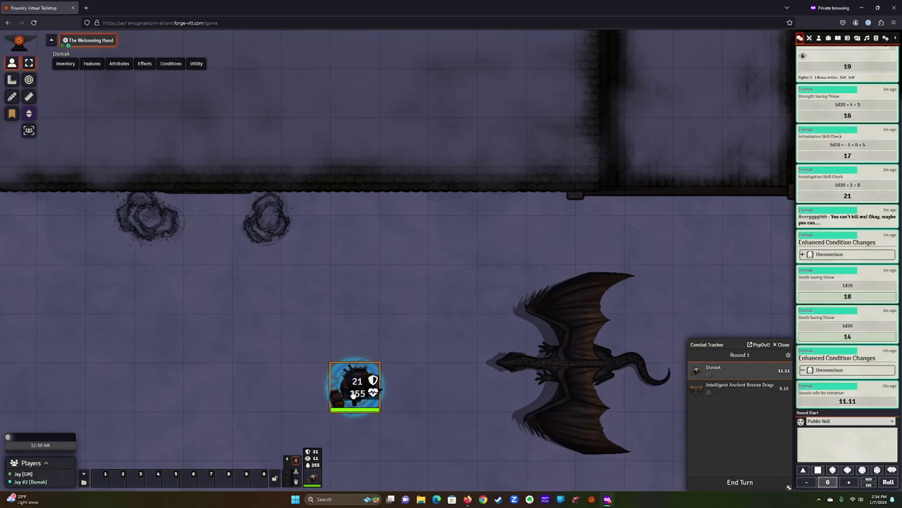
drag(354, 395, 455, 340)
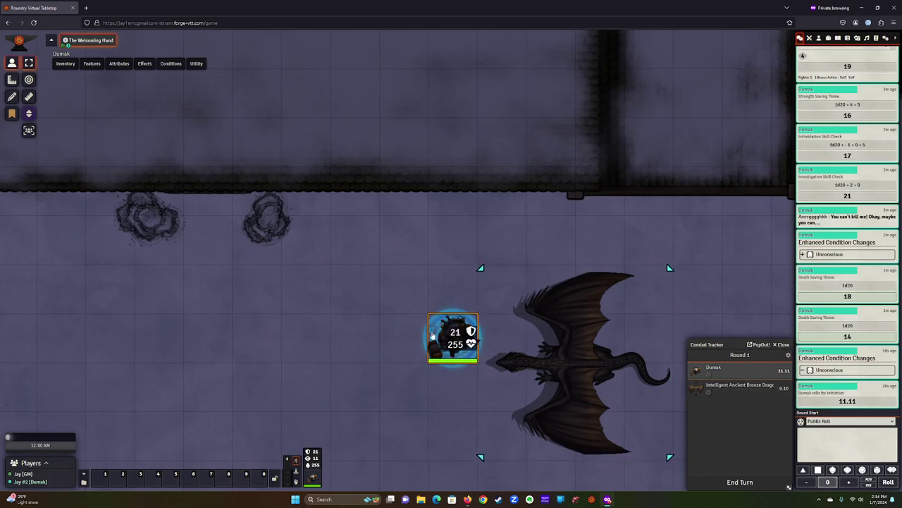
Attack the dragon three times with the Warhammer +2: a miss, a 26-damage crit, an 11-damage hit
click(71, 80)
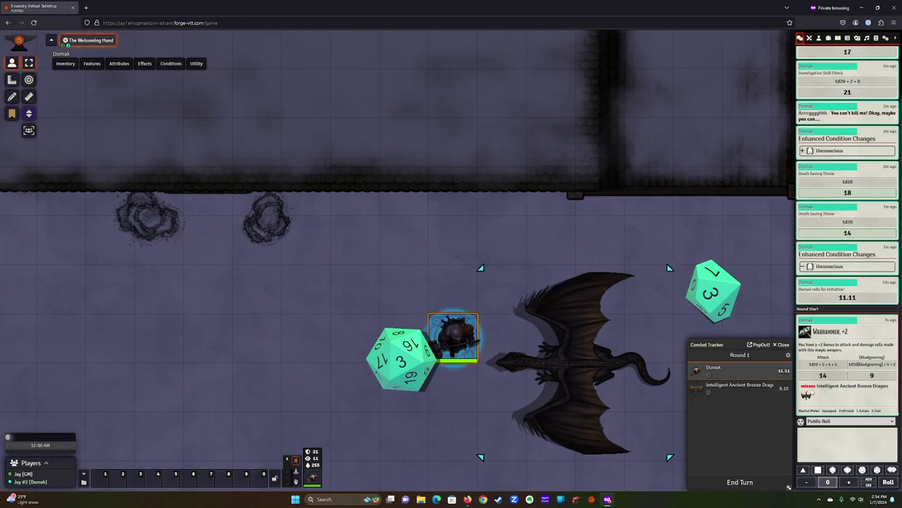
click(65, 64)
click(70, 80)
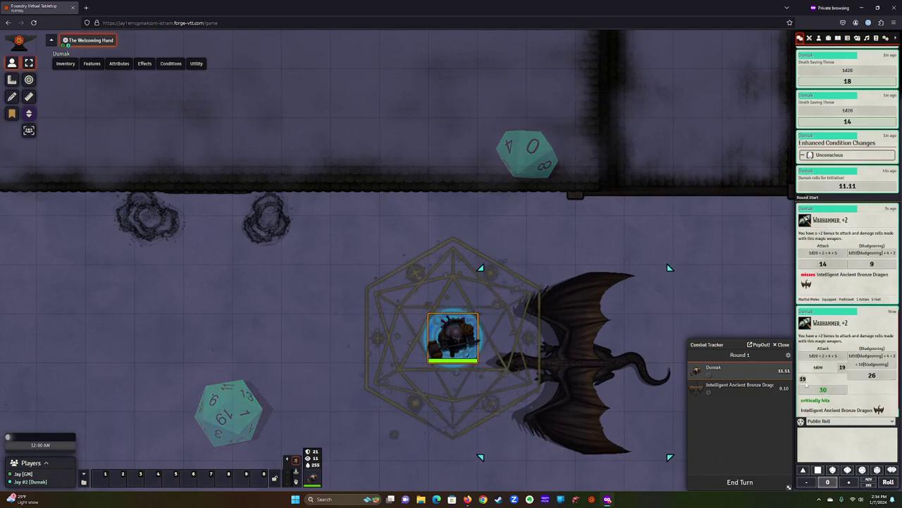
click(822, 379)
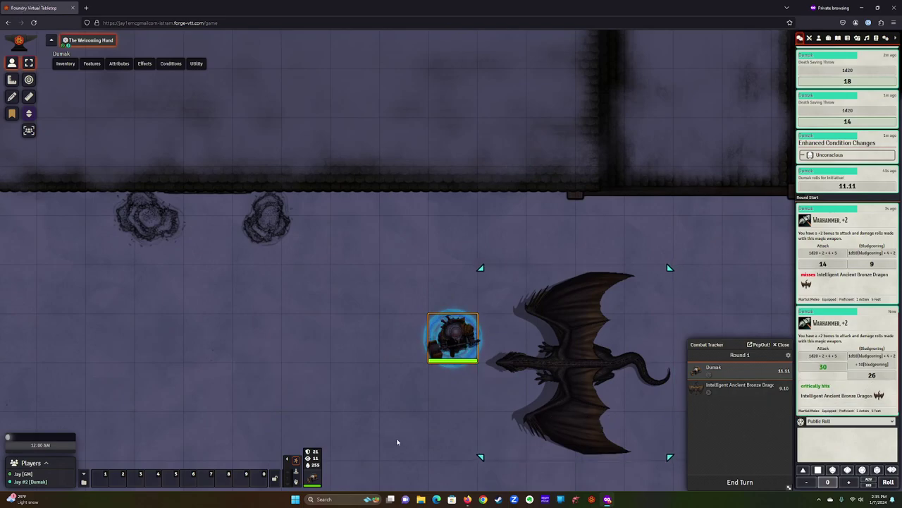
drag(397, 442, 334, 400)
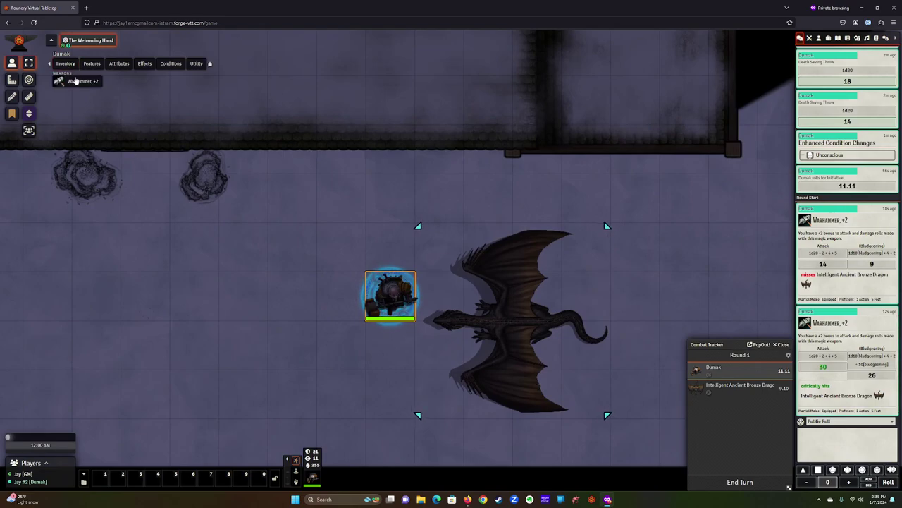
click(72, 81)
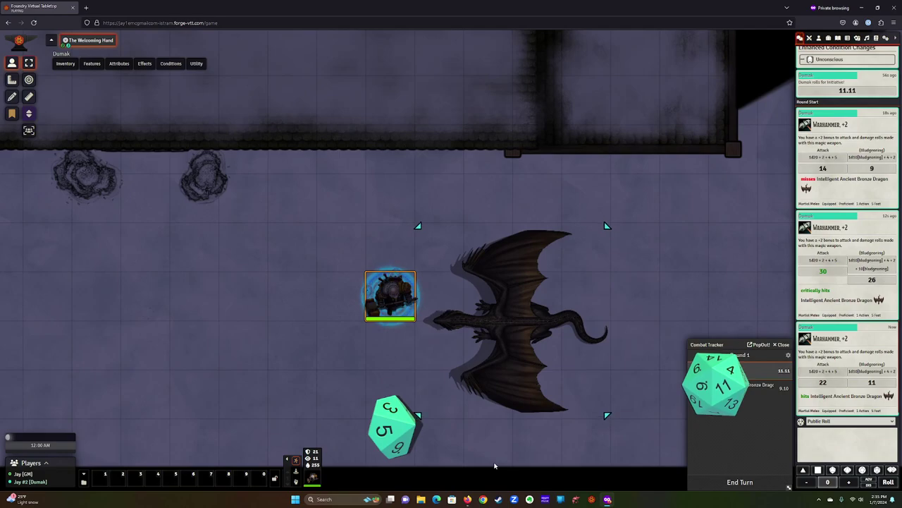
From the GM window, end and confirm the combat encounter, then return to Dumak's player view
key(alt+Tab)
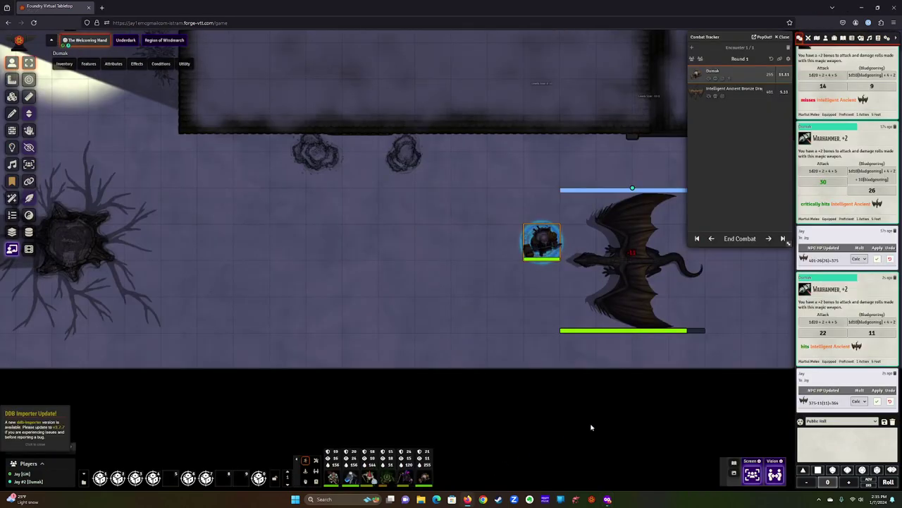
click(730, 240)
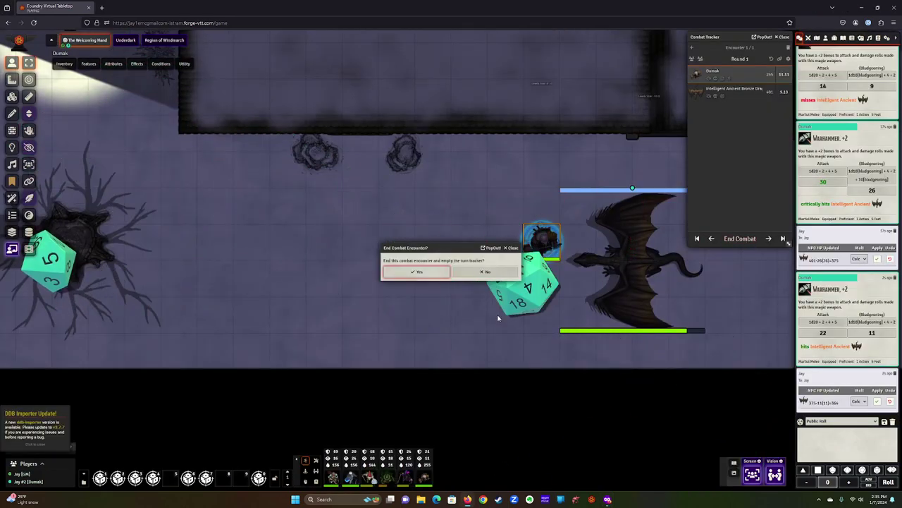
click(417, 273)
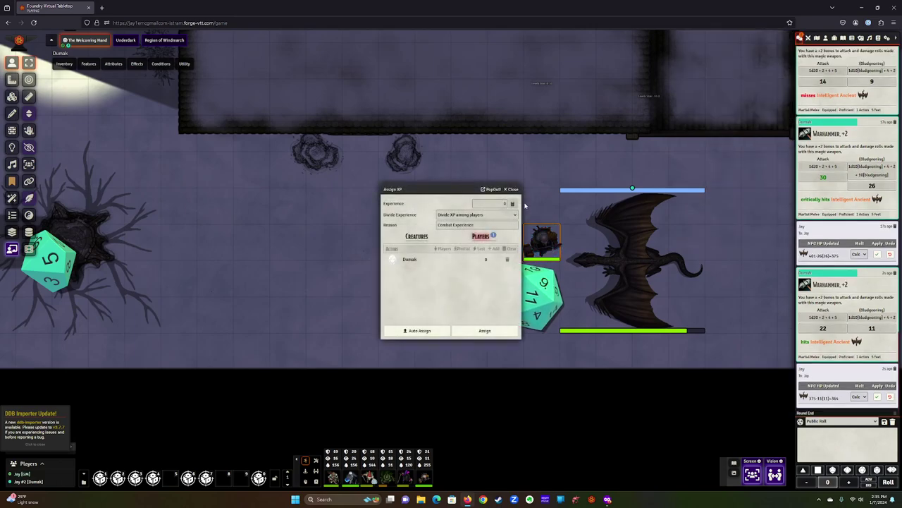
key(alt+Tab)
key(t)
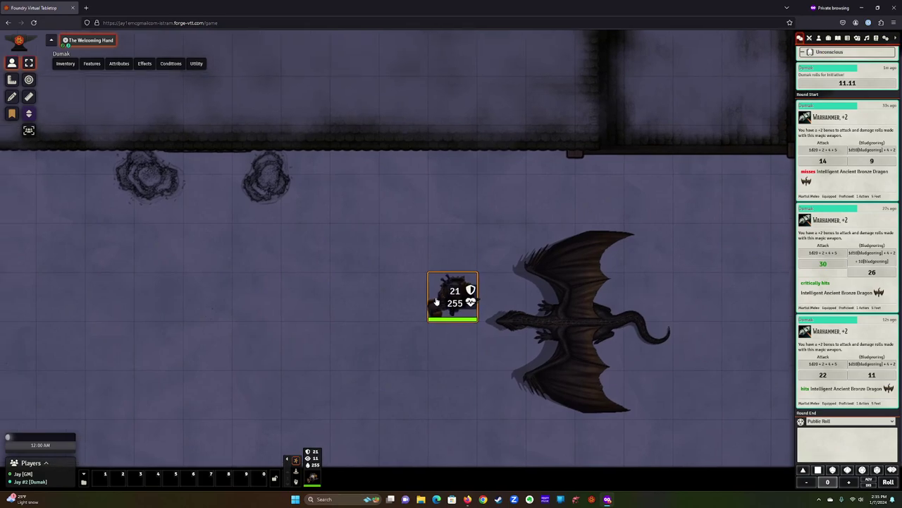
Walk Dumak's token a few squares left, up, right and down around the map
key(Left)
key(Left)
key(Down)
key(Down)
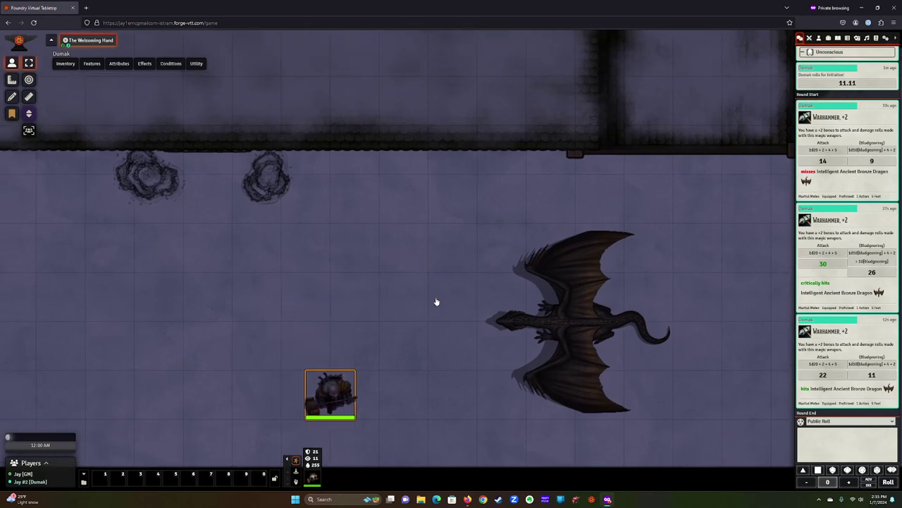
key(Up)
key(Left)
key(Up)
key(Up)
key(Right)
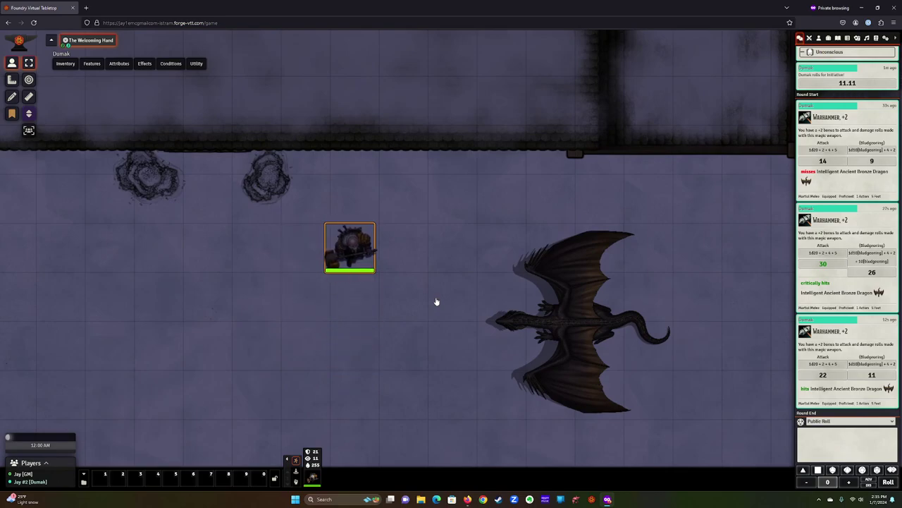
key(Down)
key(Right)
key(Left)
key(Left)
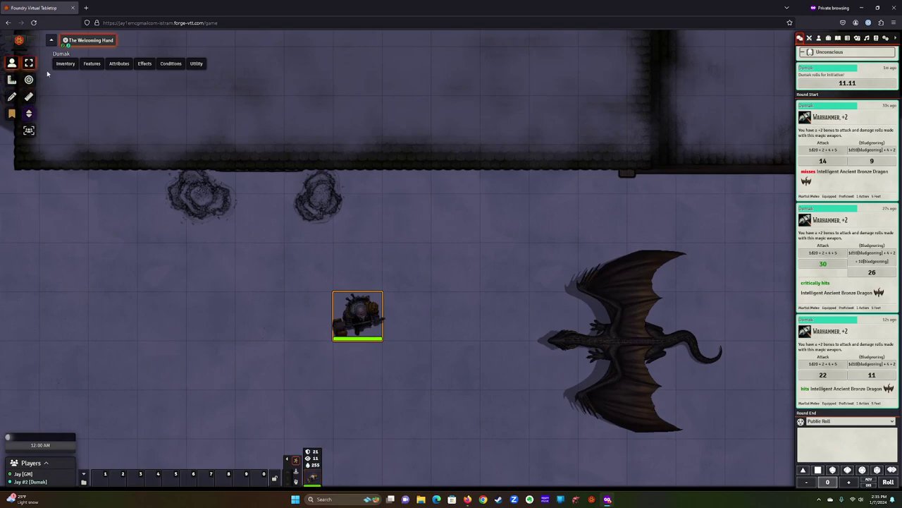
Move to the second desktop showing OBS Studio and the Videos folder
mouse_move(149, 63)
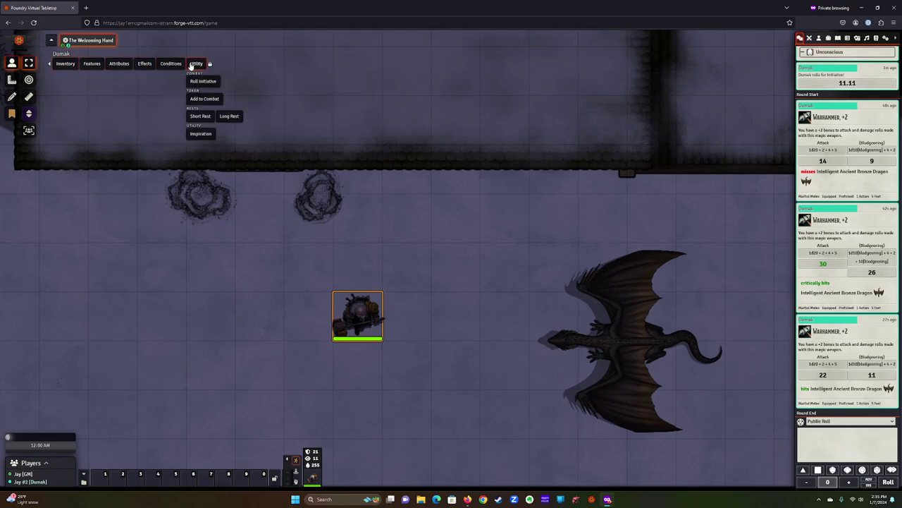
mouse_move(67, 66)
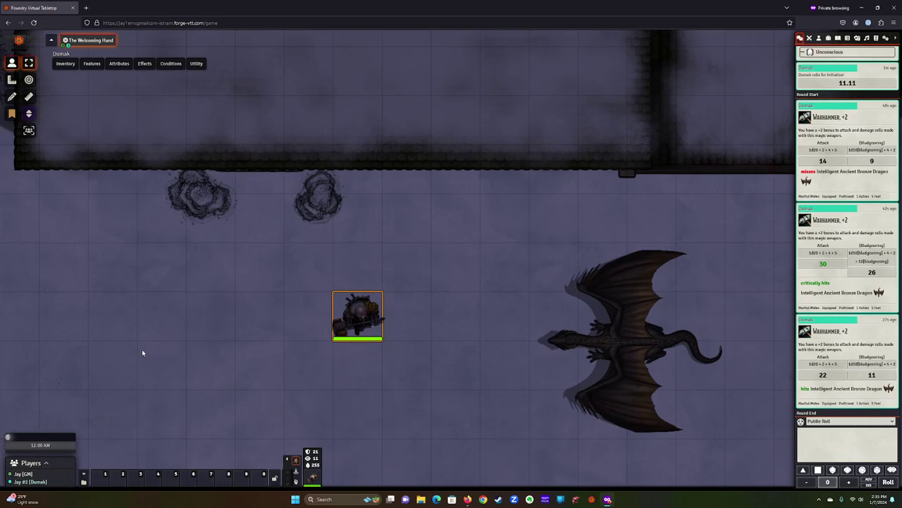
key(super+Tab)
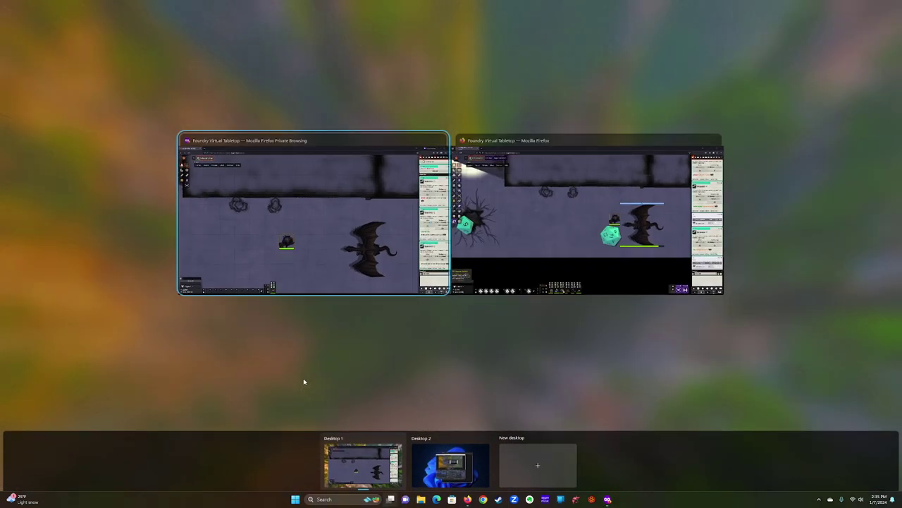
key(Escape)
key(ctrl+super+Right)
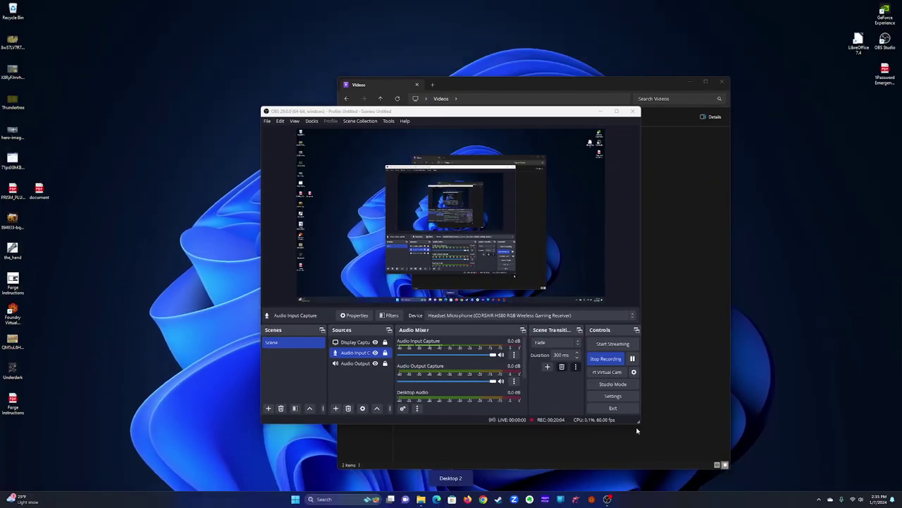